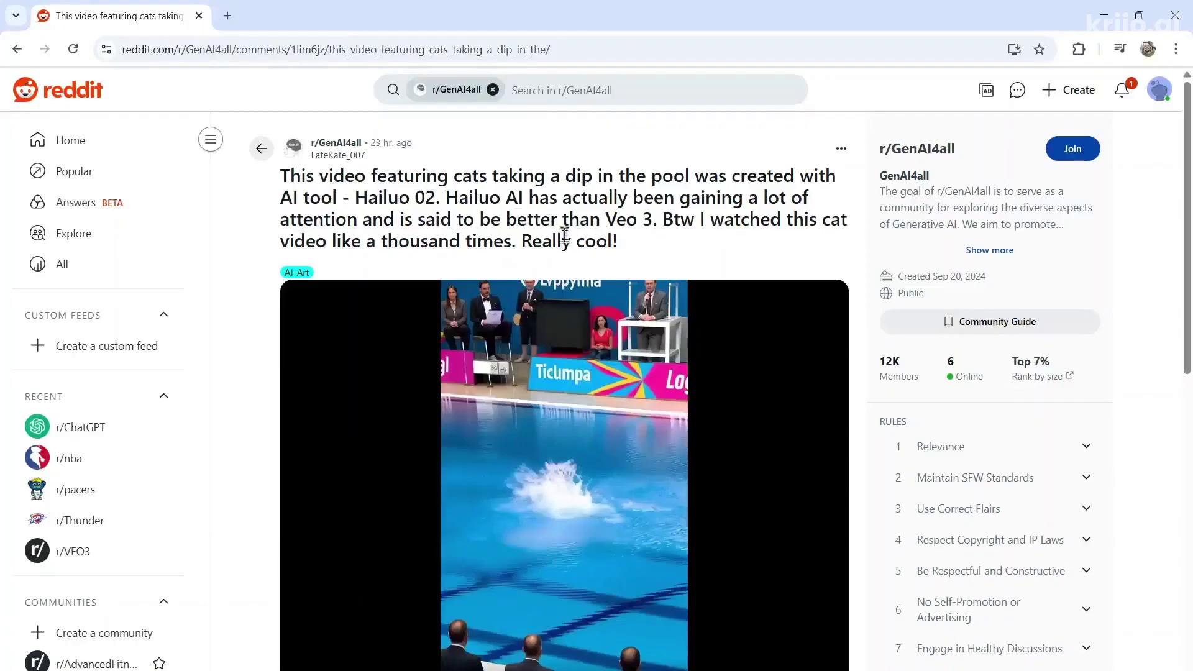
Step: Highlight 'Hailuo' in the title of the r/GenAI4all Hailuo 02 cat-diving post
left_click_drag(445, 198, 528, 199)
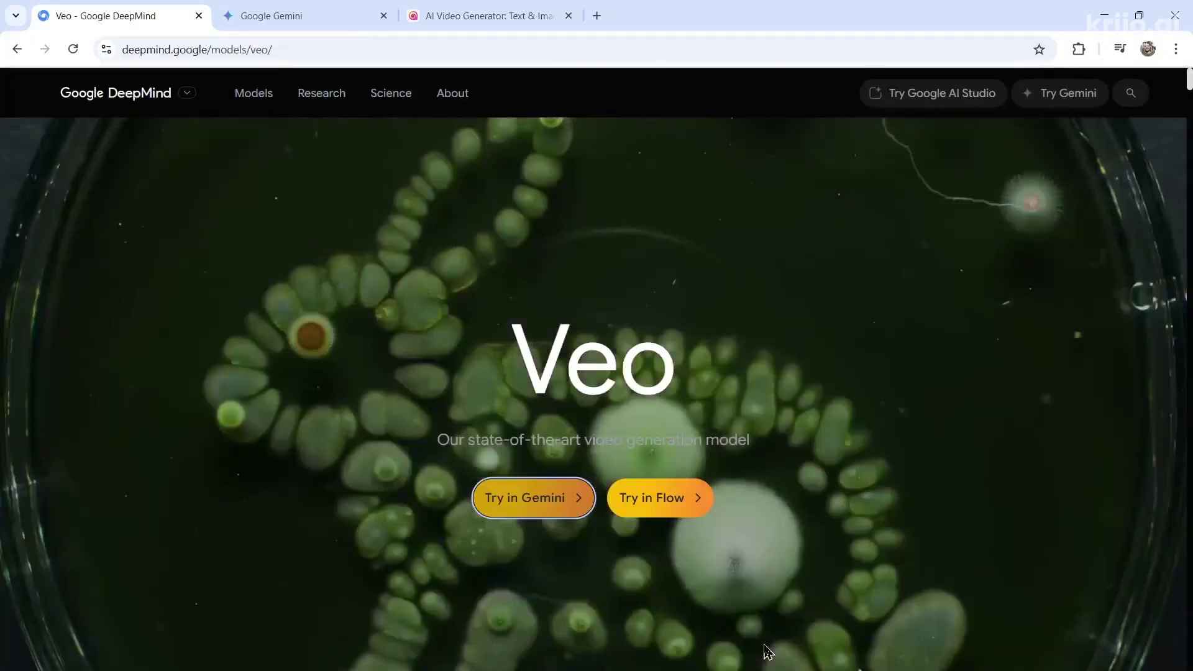
Step: Move from the Veo page through the Hailuo AI tab to ChatGPT's empty new chat
key("ctrl+3")
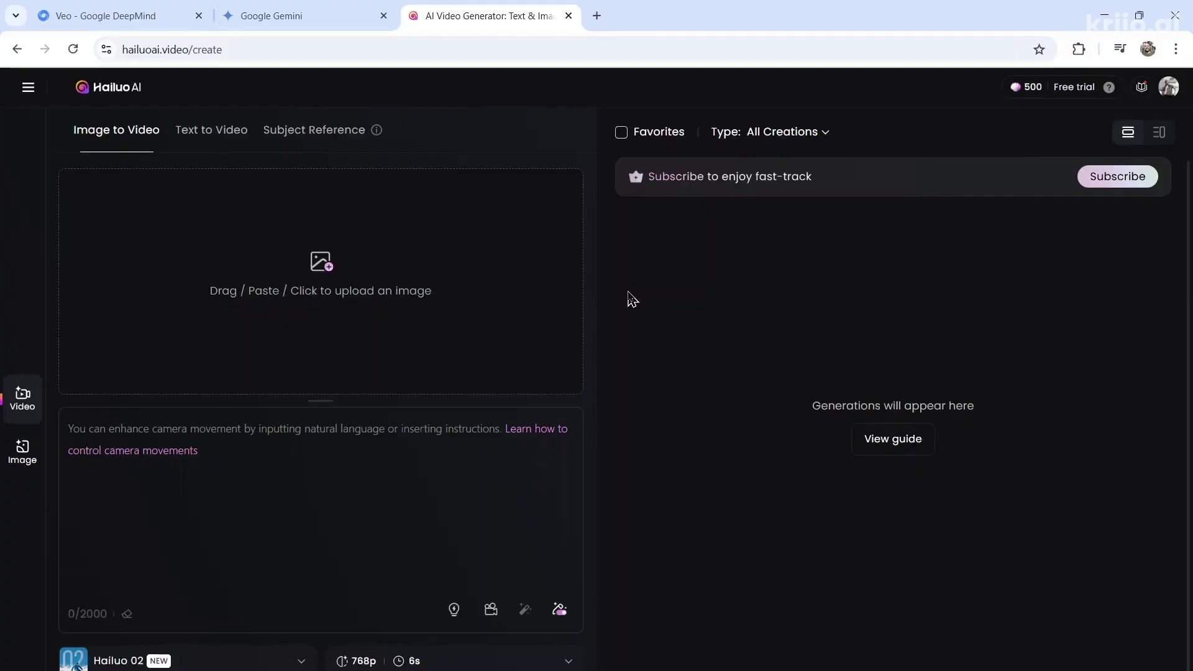
key("ctrl+Tab")
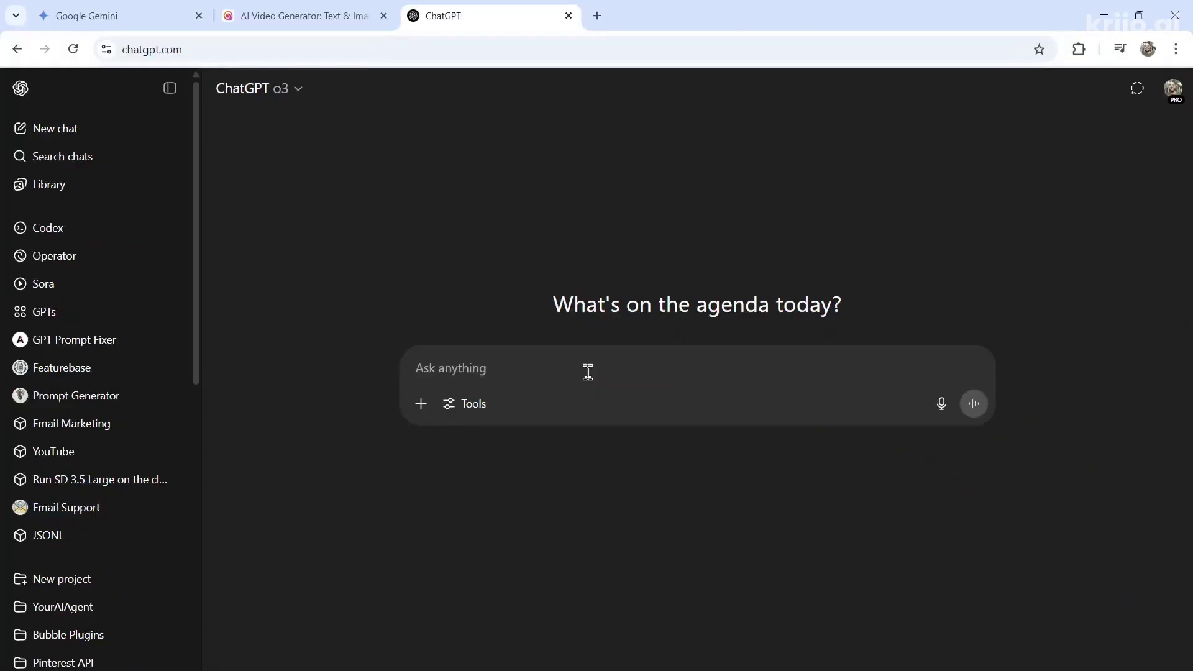
Step: Ask ChatGPT for three challenging text-to-video test prompts and copy prompt 1, 'Rain-to-Sun Park Reveal'
type("Give me three unique prompts to test the quality of an AI video generator")
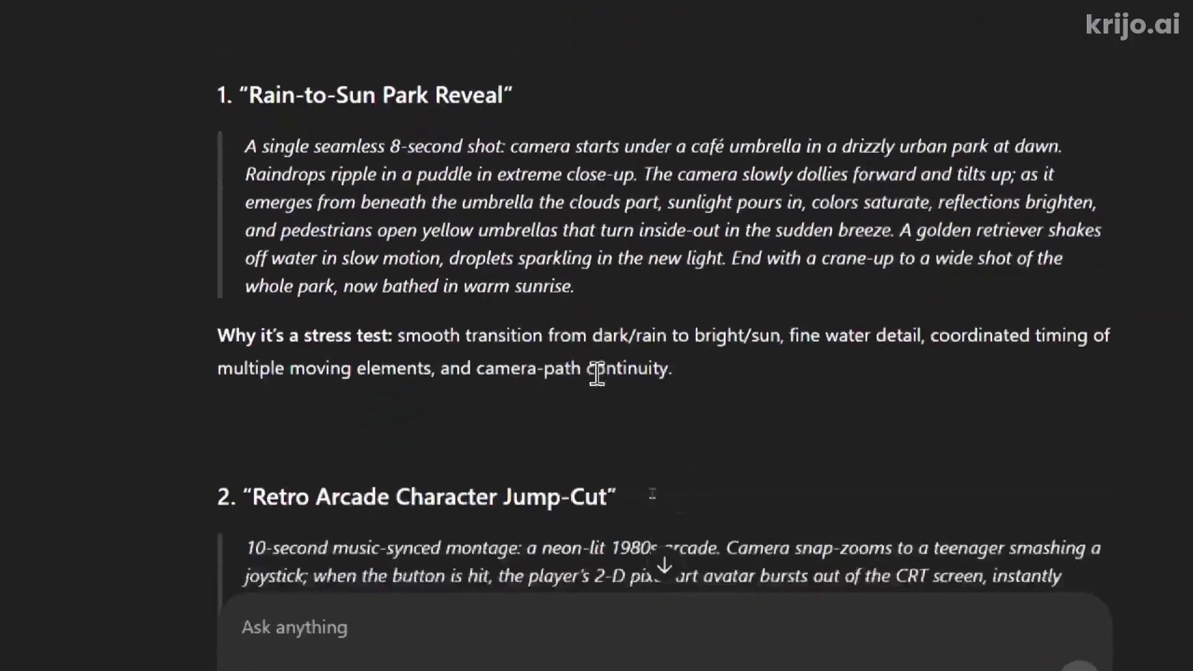
scroll(622, 435, "down", 10)
scroll(601, 385, "down", 3)
scroll(601, 385, "up", 12)
scroll(597, 376, "up", 1)
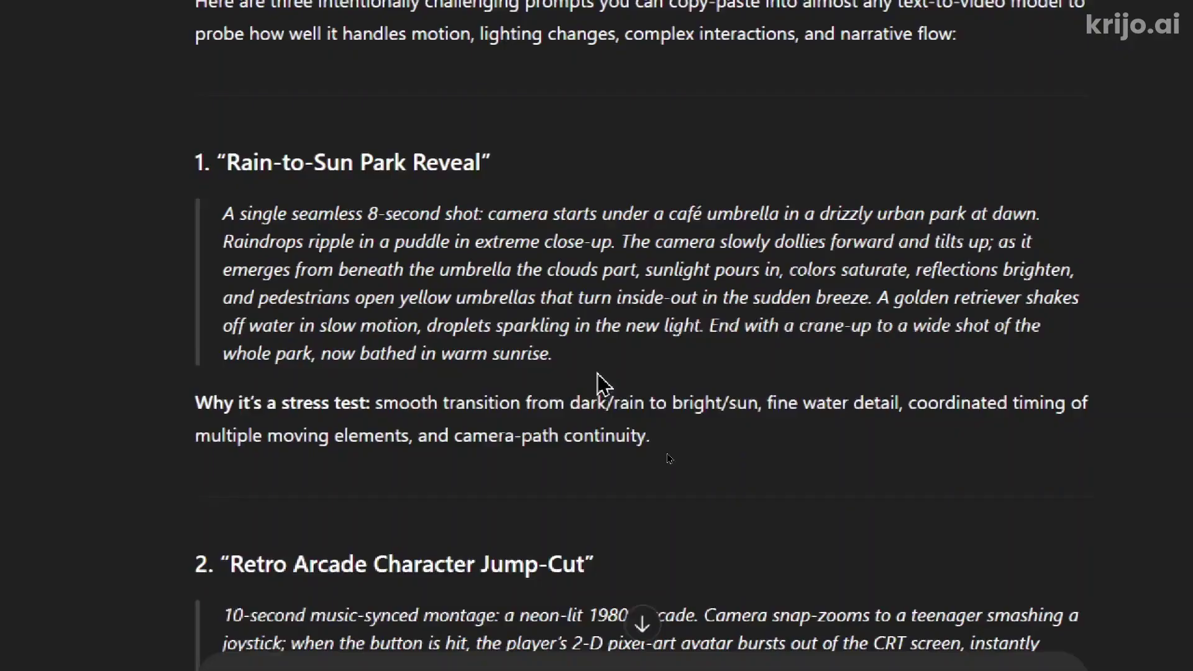
scroll(598, 376, "down", 10)
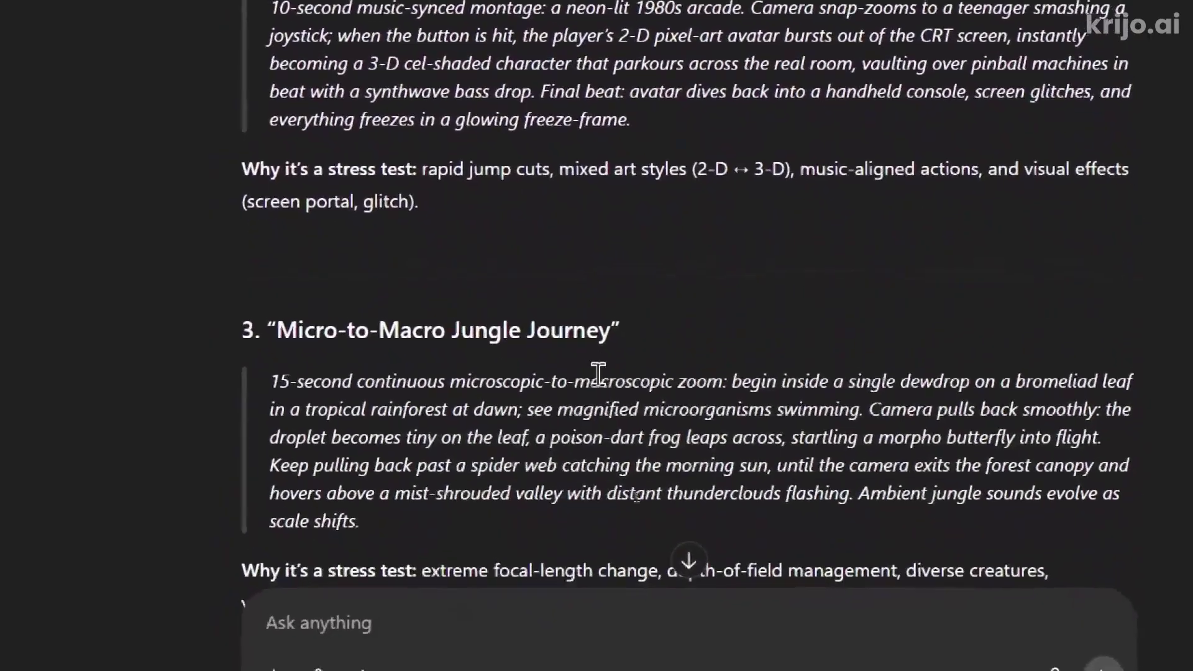
scroll(598, 379, "up", 8)
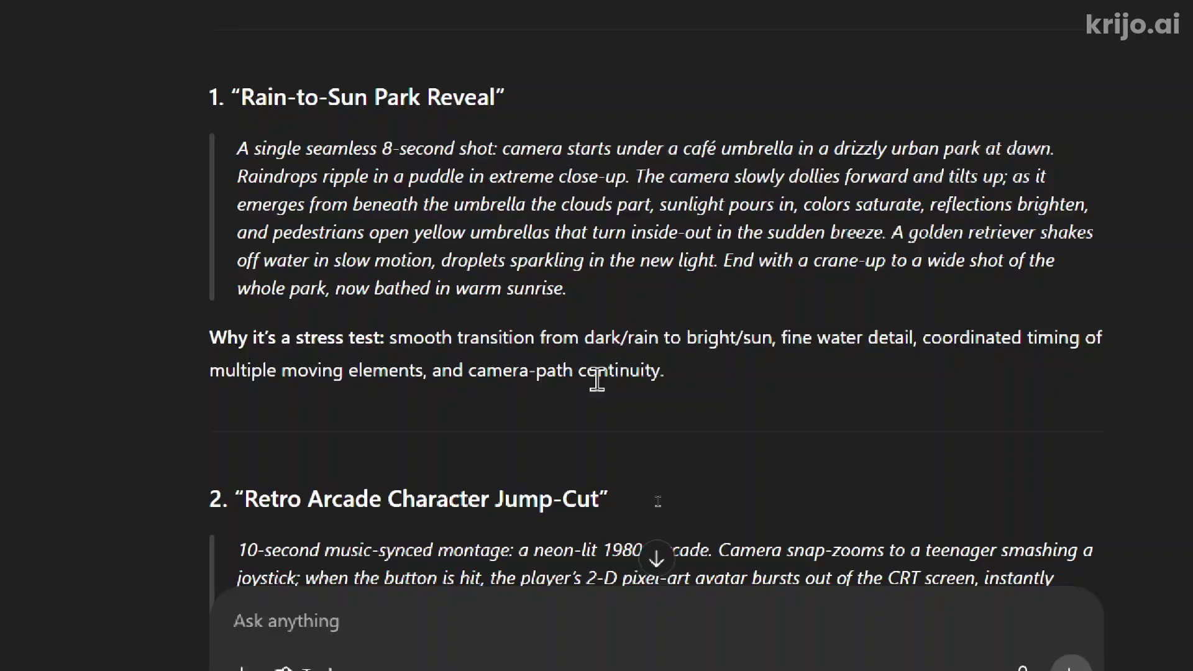
left_click_drag(567, 288, 234, 162)
key("ctrl+c")
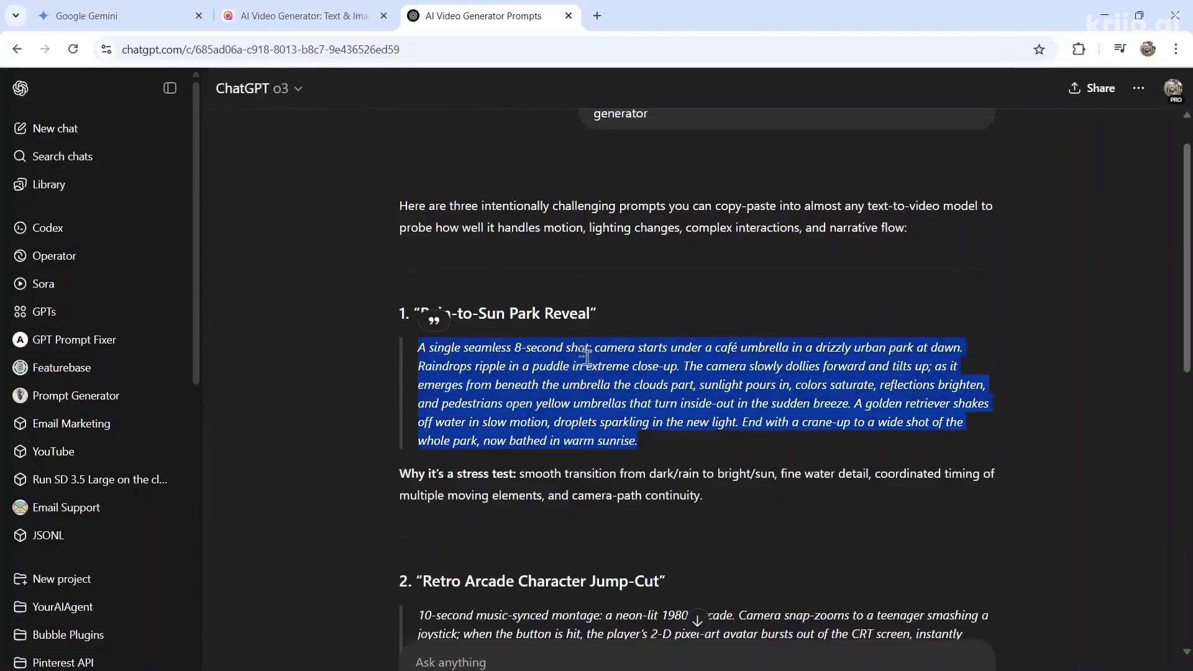
key("ctrl+shift+Tab")
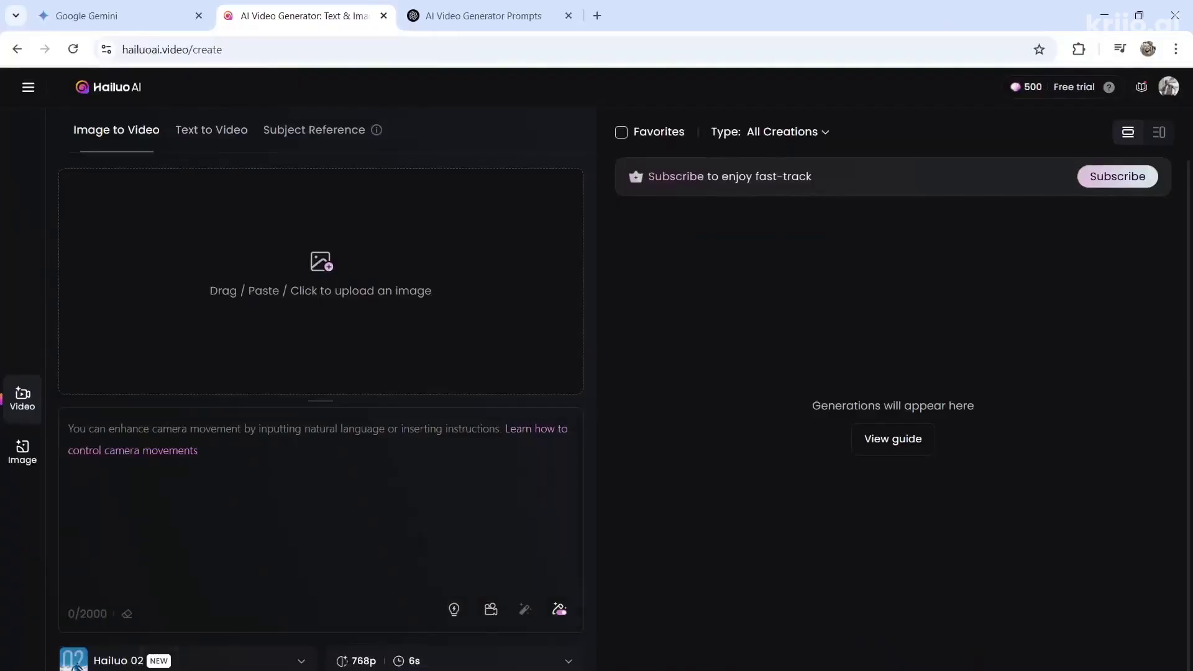
Step: Keep Hailuo 02 as the model and paste the Rain-to-Sun park prompt in Text to Video mode
left_click(245, 665)
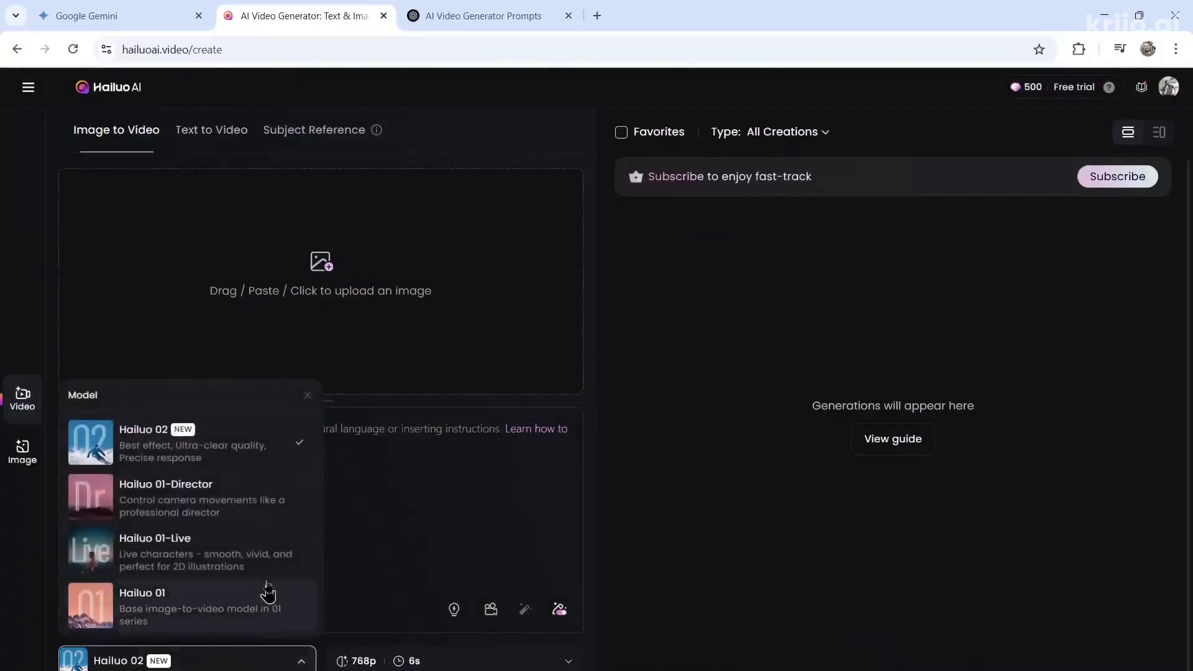
left_click(247, 447)
left_click(214, 130)
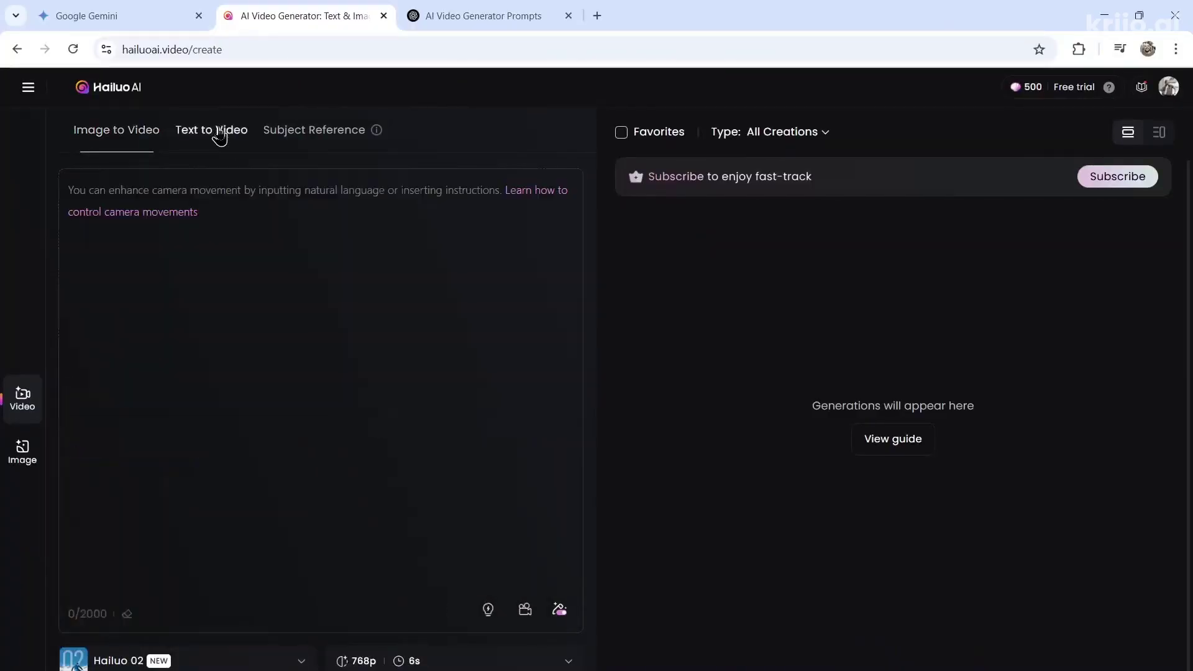
left_click(311, 315)
key("ctrl+v")
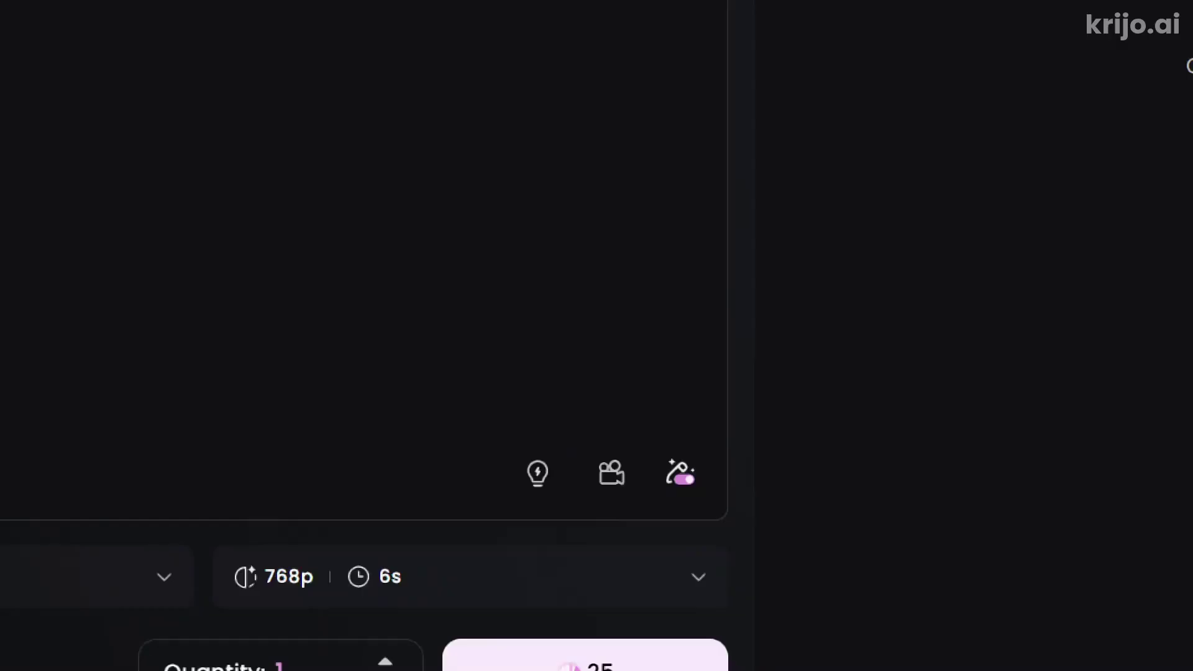
Step: Check the resolution and duration settings, leaving them at 768p and 6s
left_click(524, 578)
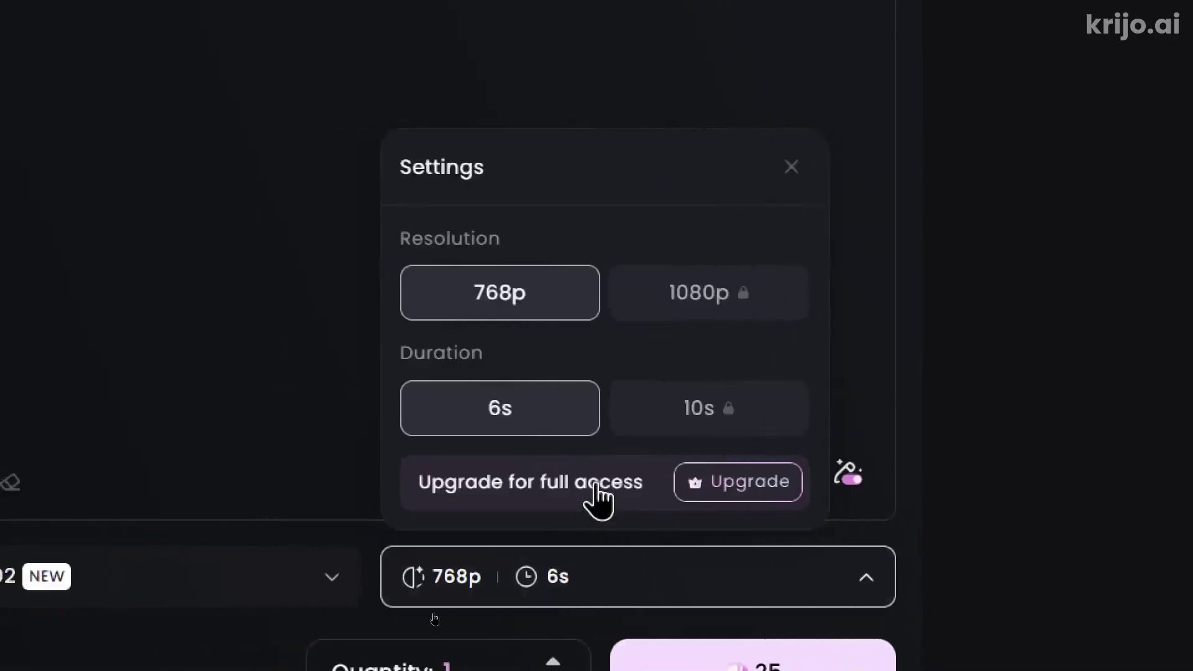
left_click(711, 429)
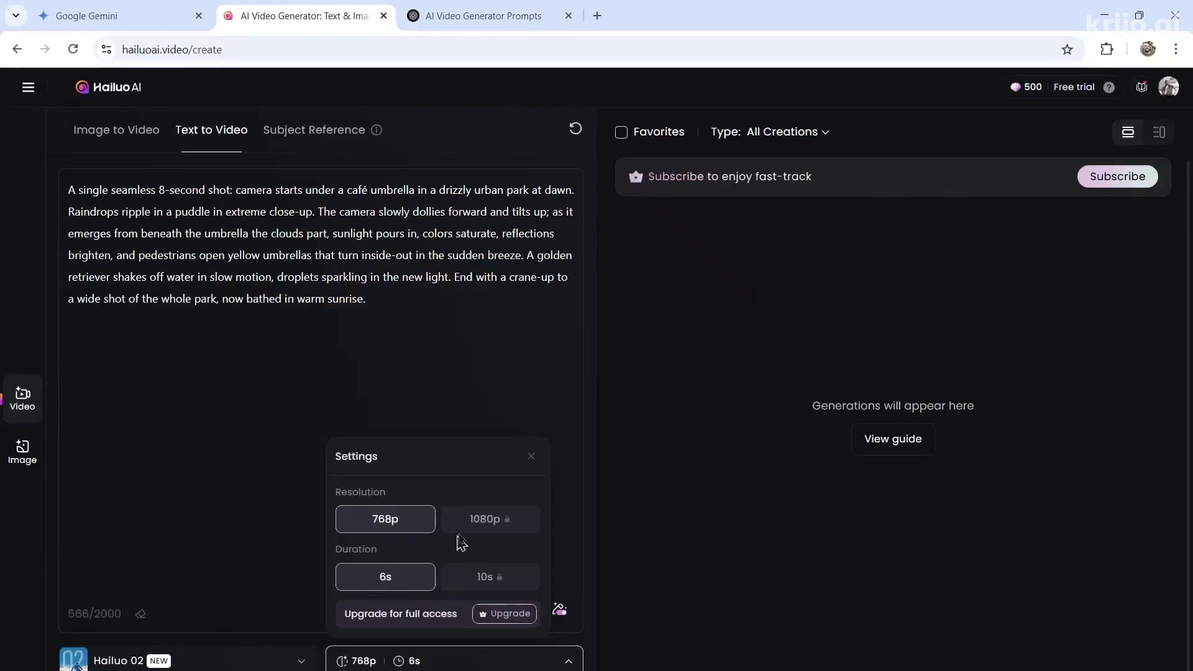
mouse_move(599, 299)
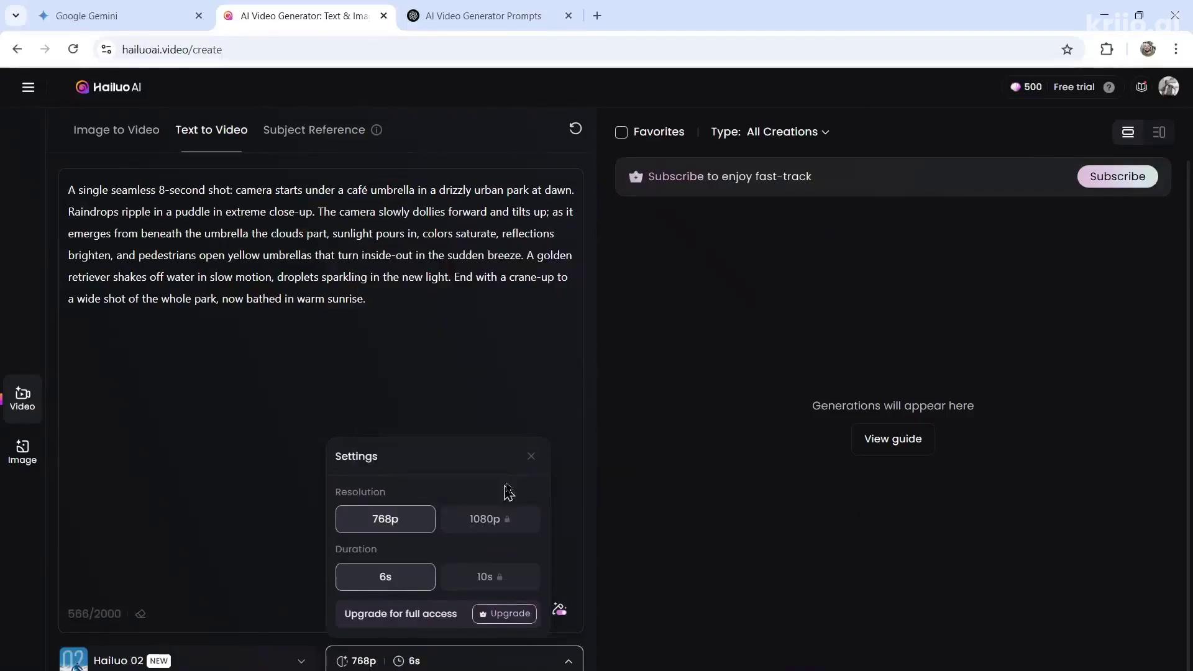
left_click(531, 457)
mouse_move(1034, 97)
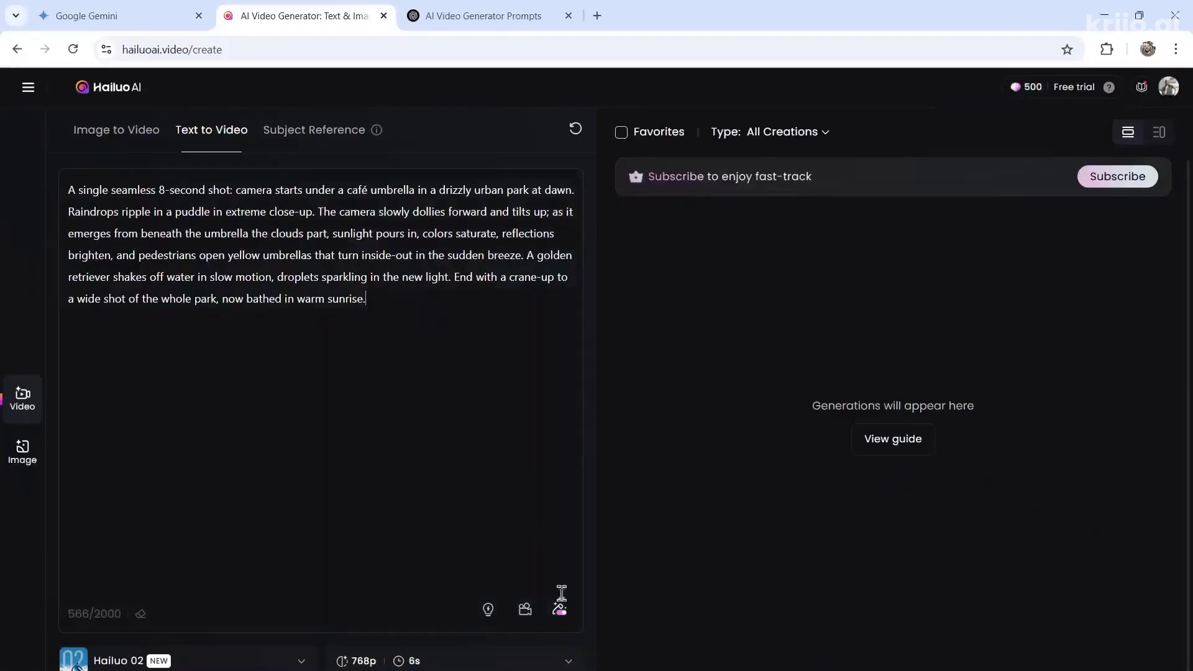
key("ctrl+shift+Tab")
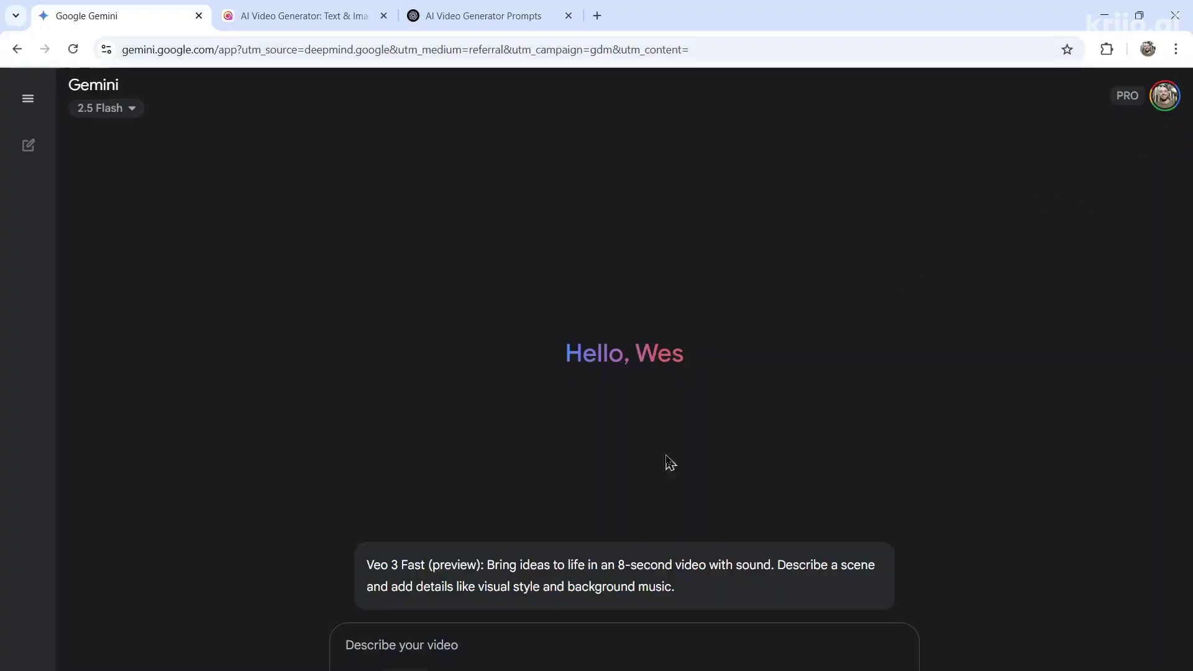
Step: Submit the Rain-to-Sun park prompt to Gemini's Veo 3 Fast video generator
left_click(612, 643)
key("ctrl+v")
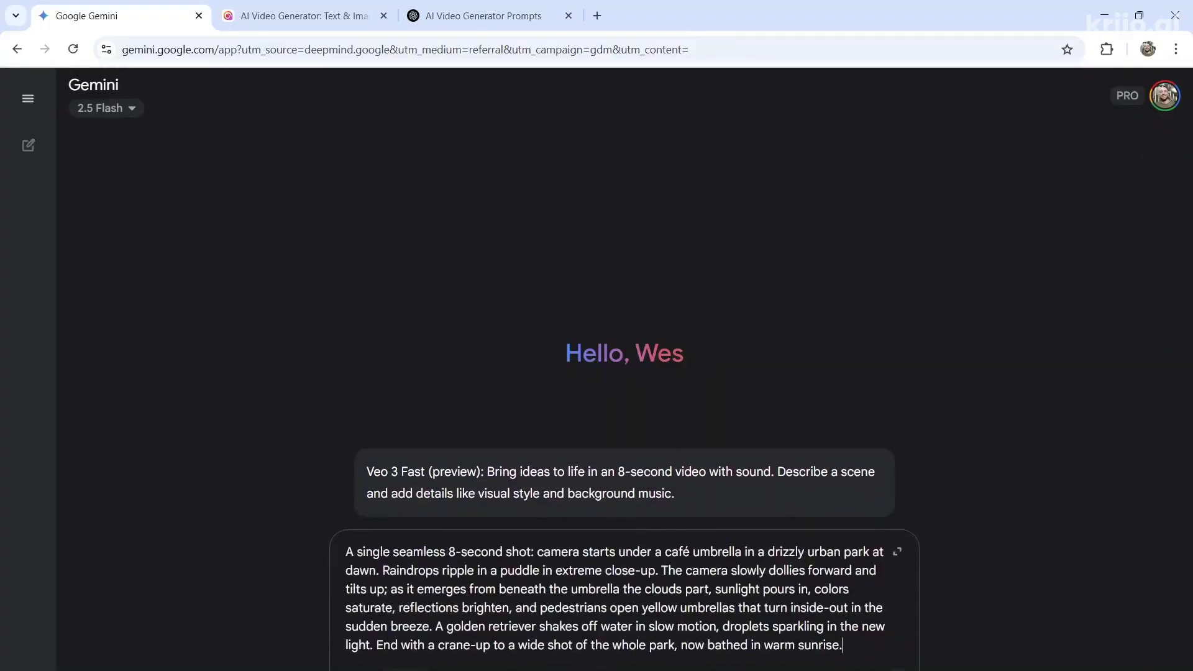
key("Return")
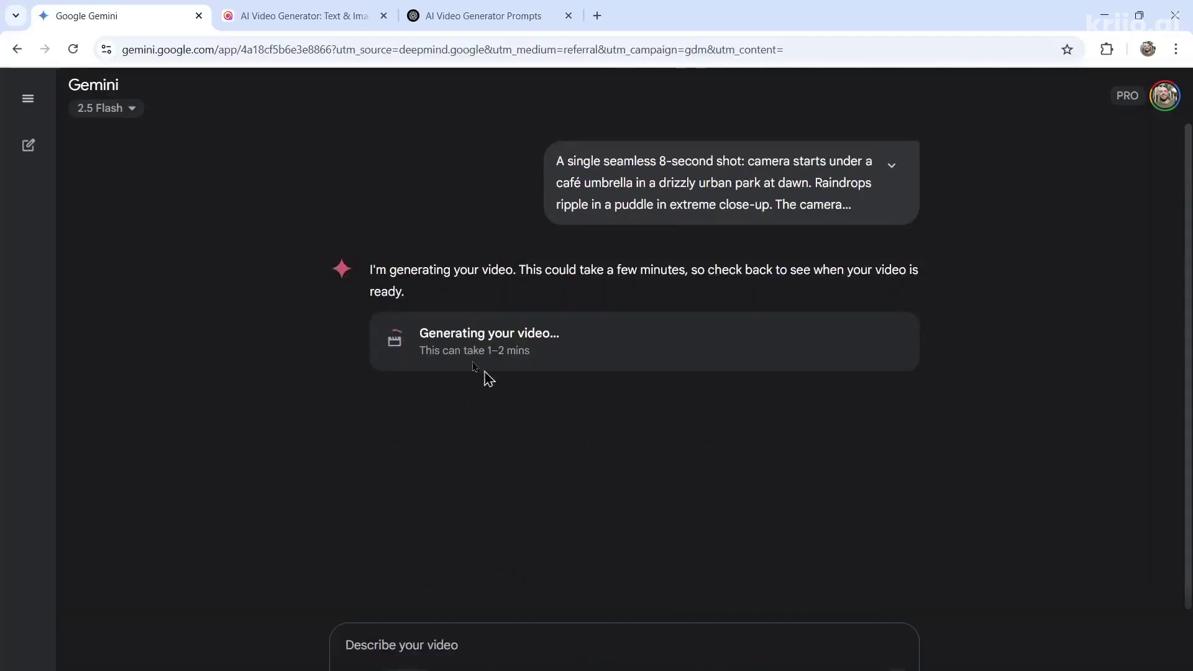
key("ctrl+Tab")
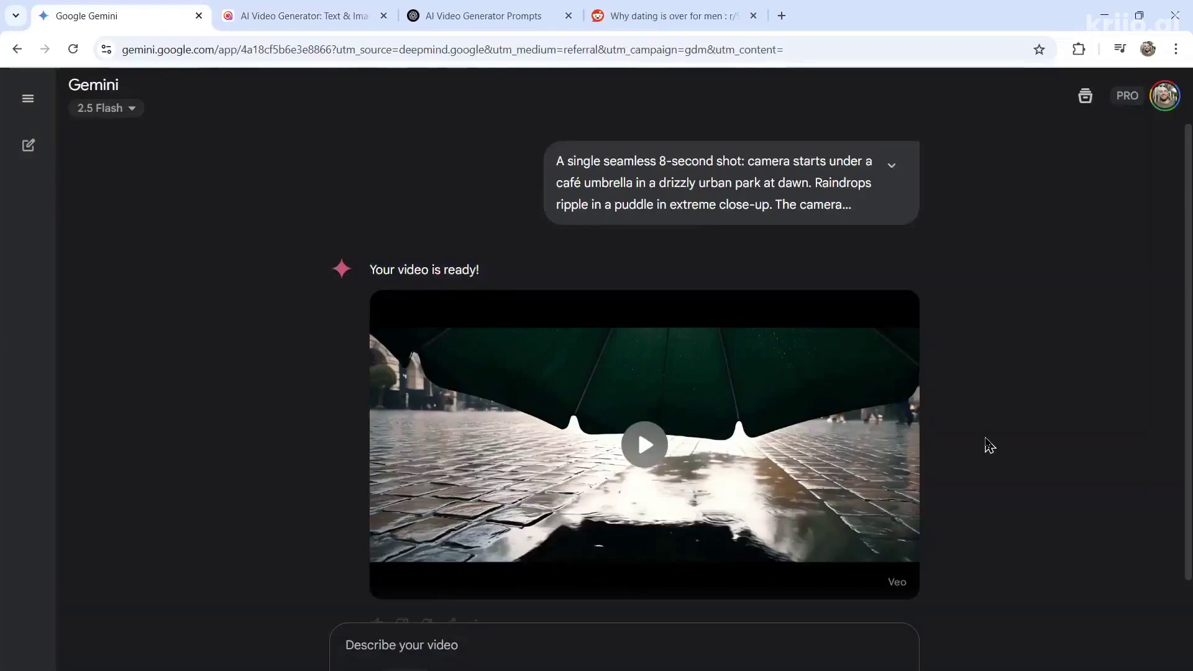
Step: Mute the Veo clip, expand the full umbrella-park prompt, and play the generated video
mouse_move(895, 564)
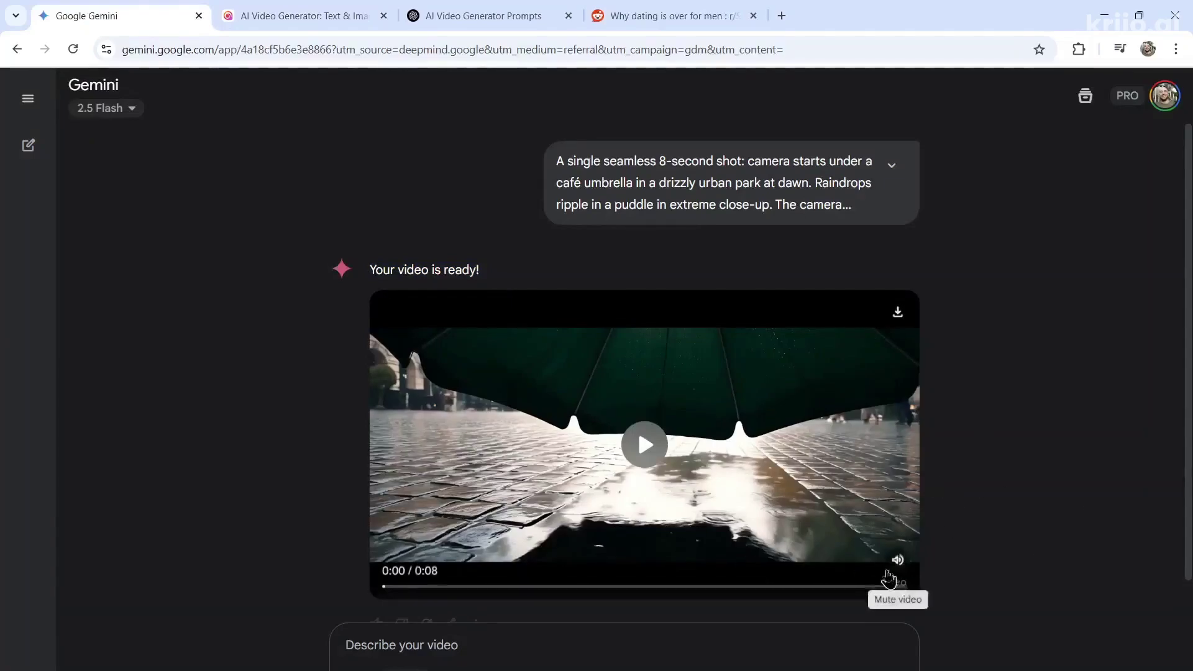
left_click(897, 559)
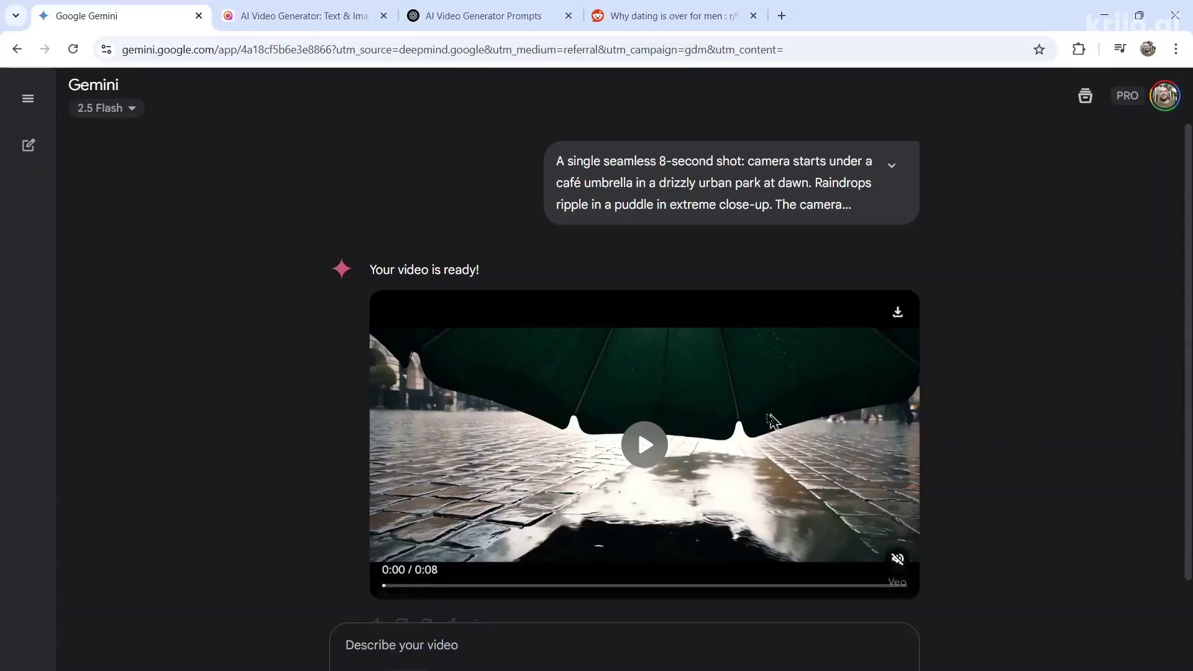
left_click(892, 164)
scroll(958, 386, "down", 2)
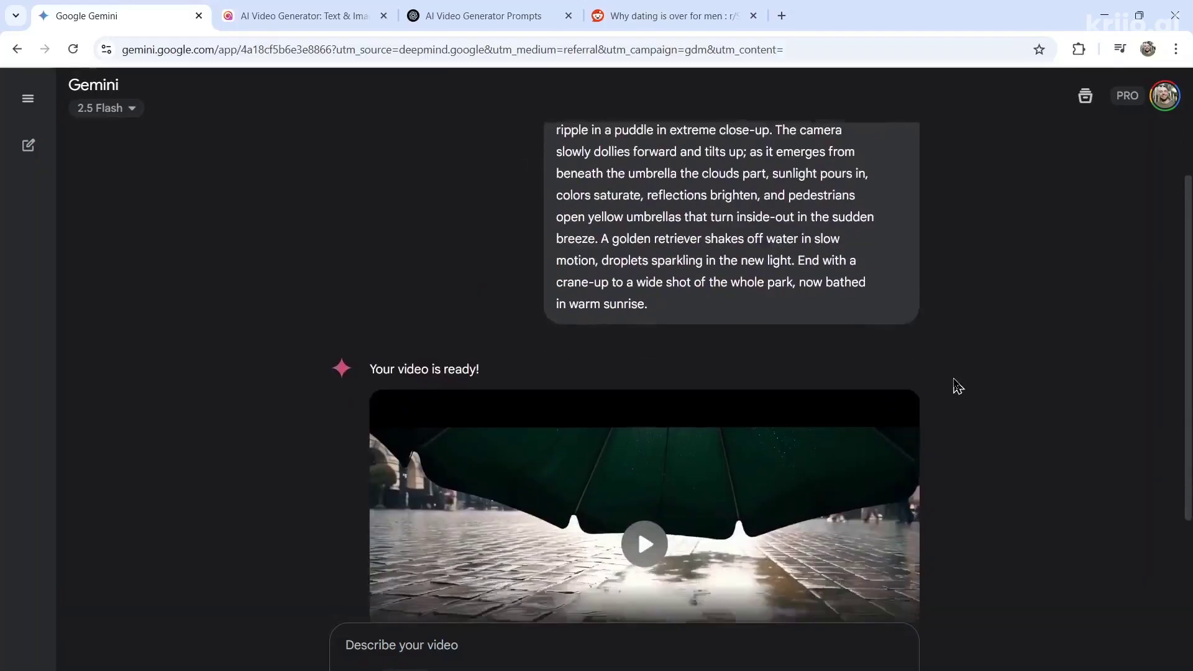
scroll(957, 385, "down", 3)
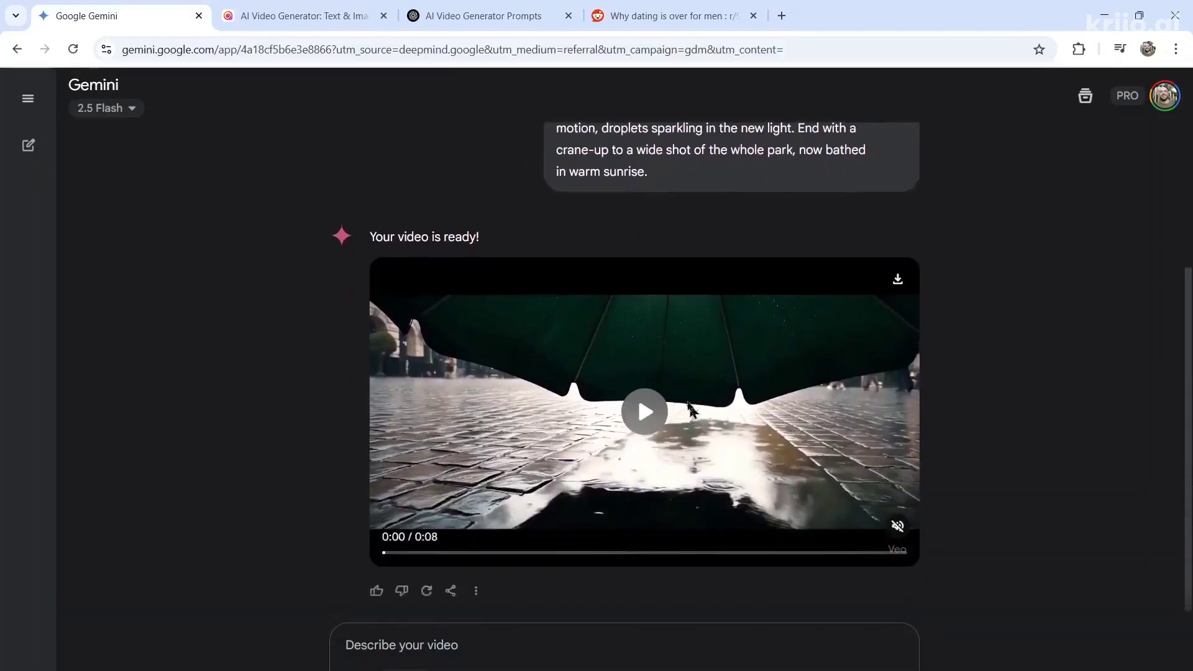
left_click(685, 405)
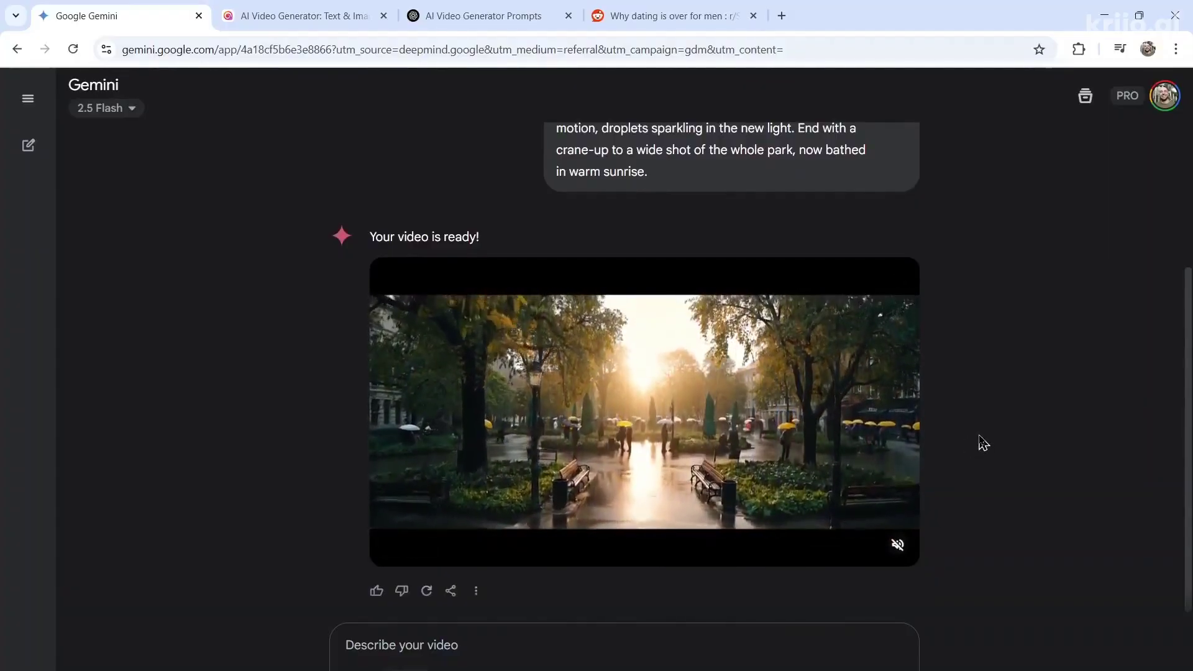
mouse_move(750, 447)
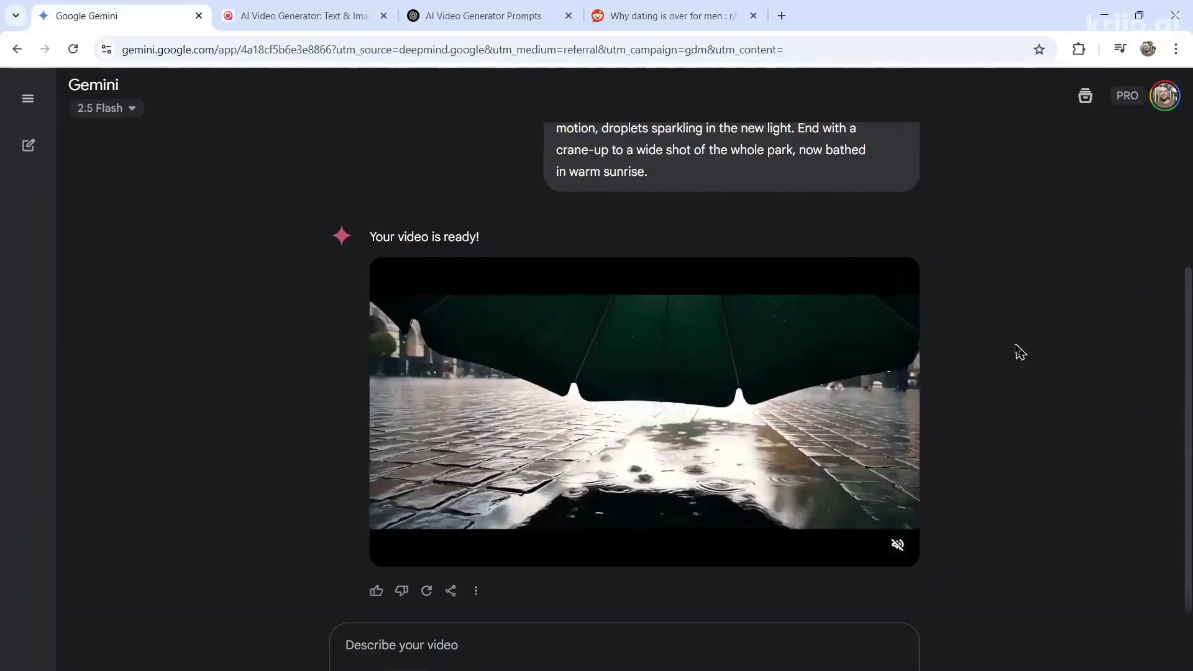
Step: Highlight key phrases in the prompt, including the crane-up wide shot description
scroll(1013, 352, "up", 3)
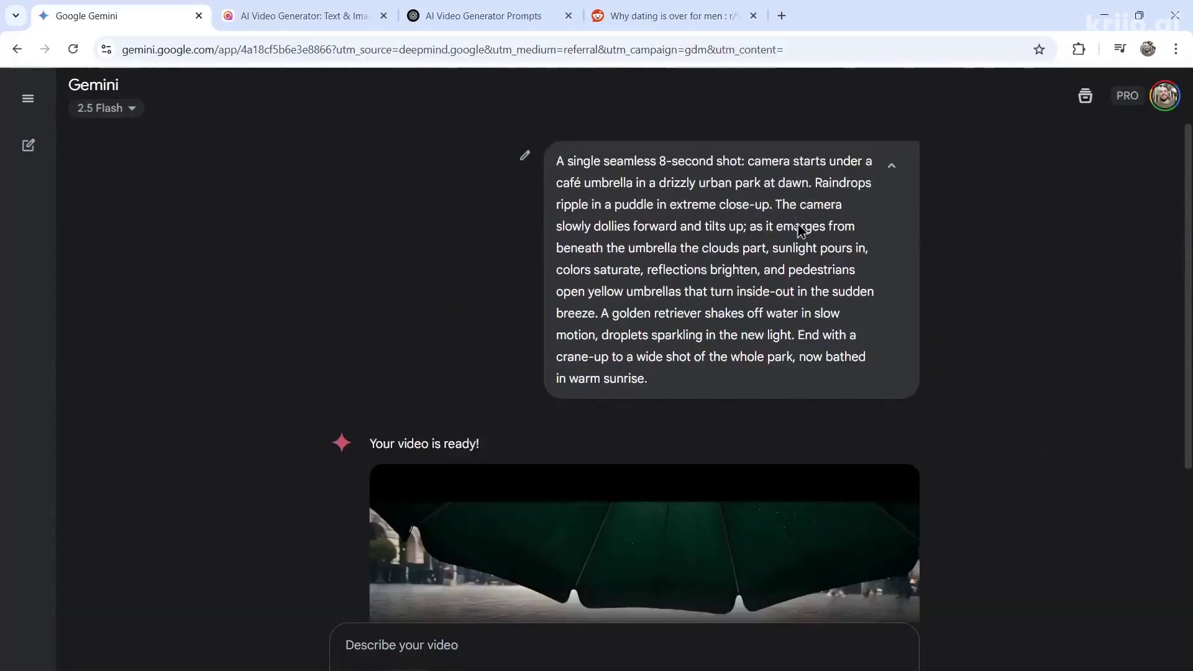
scroll(918, 227, "down", 3)
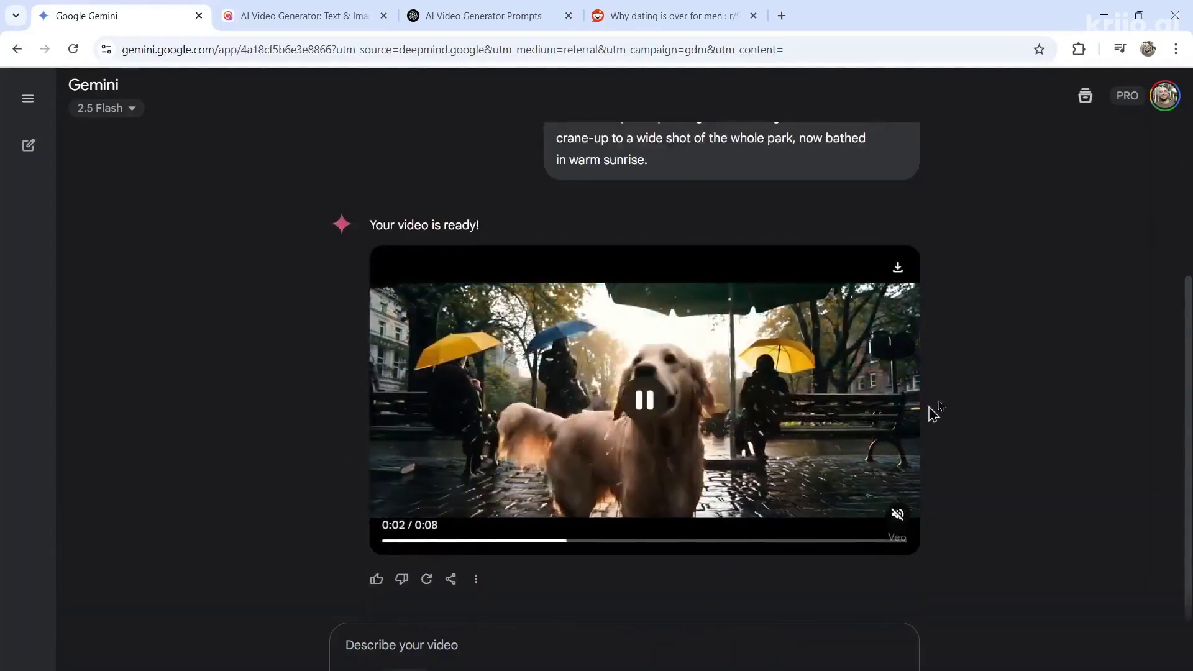
scroll(1019, 360, "up", 1)
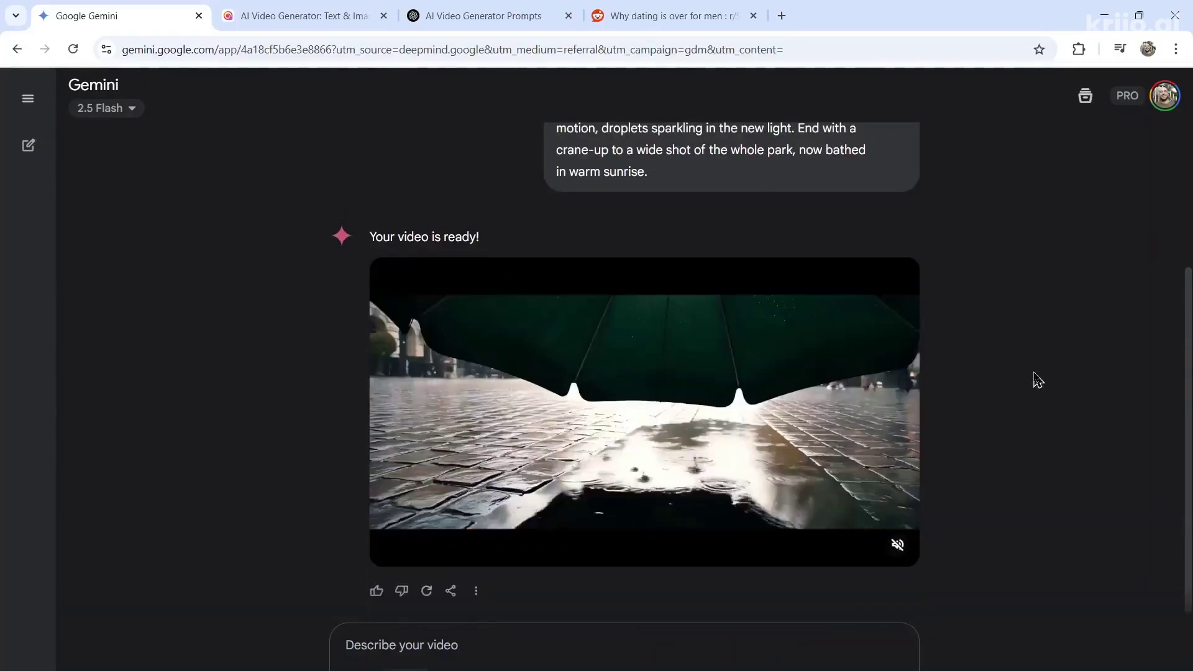
scroll(1035, 380, "up", 3)
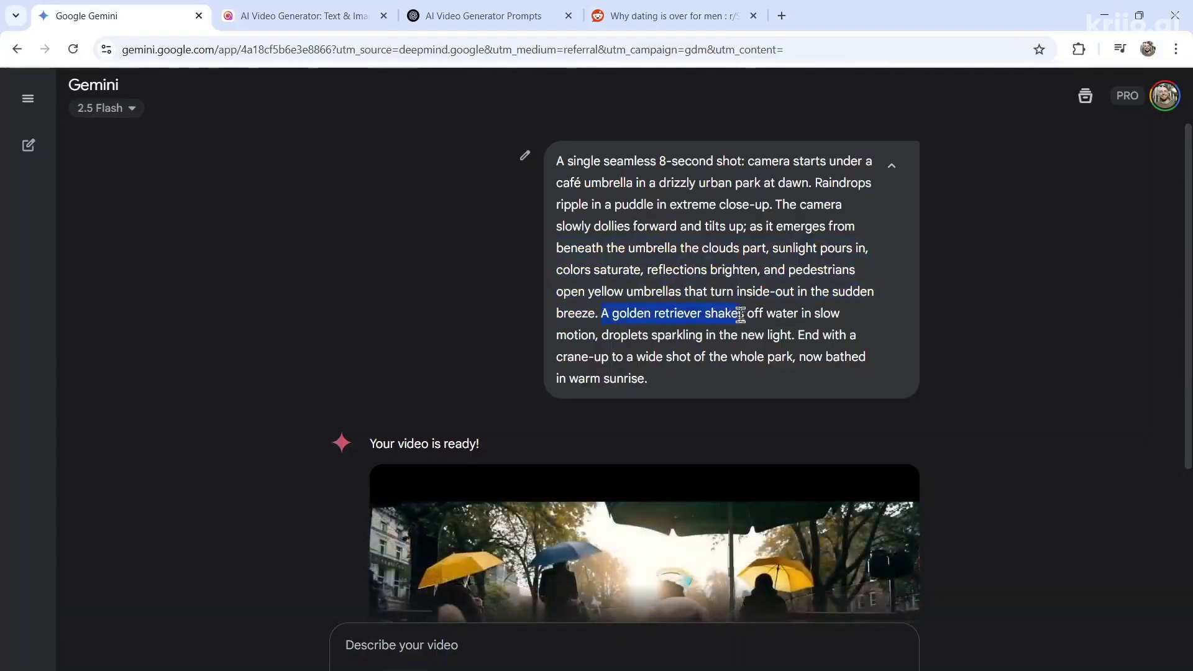
left_click_drag(742, 315, 804, 316)
scroll(937, 333, "down", 1)
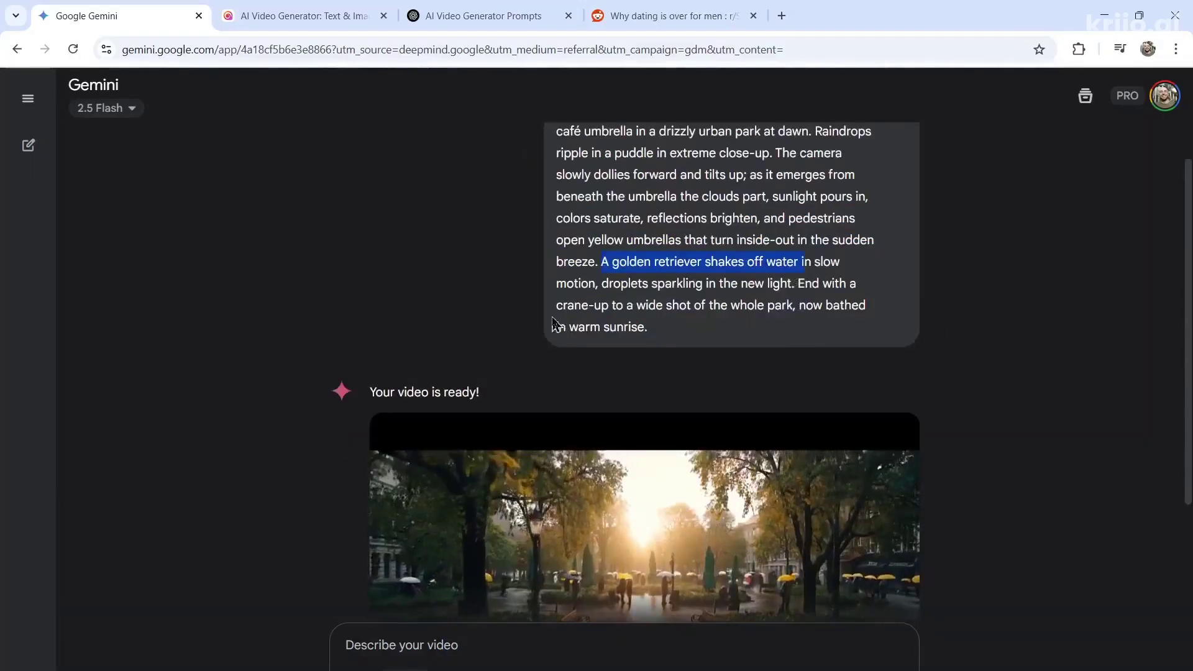
left_click_drag(556, 305, 787, 307)
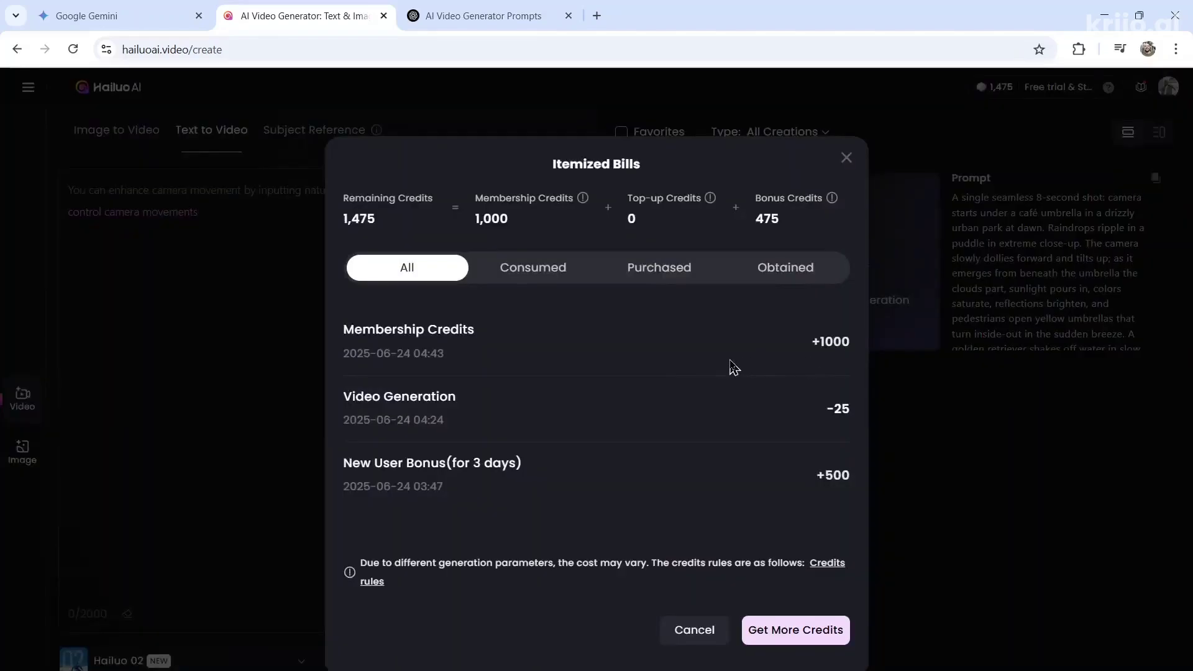
Step: Close the Itemized Bills dialog and open the umbrella-park video's detail page
left_click(904, 497)
left_click(839, 337)
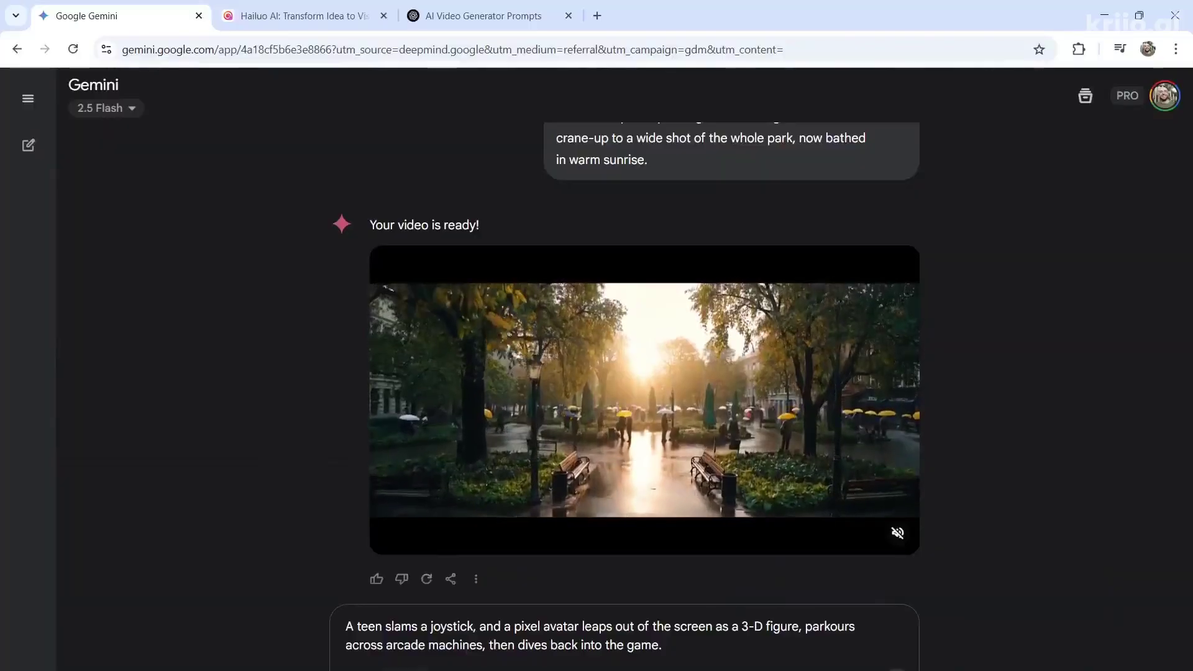
Step: Submit the Arcade Avatar Escape prompt in Gemini to generate the Veo video
key("Return")
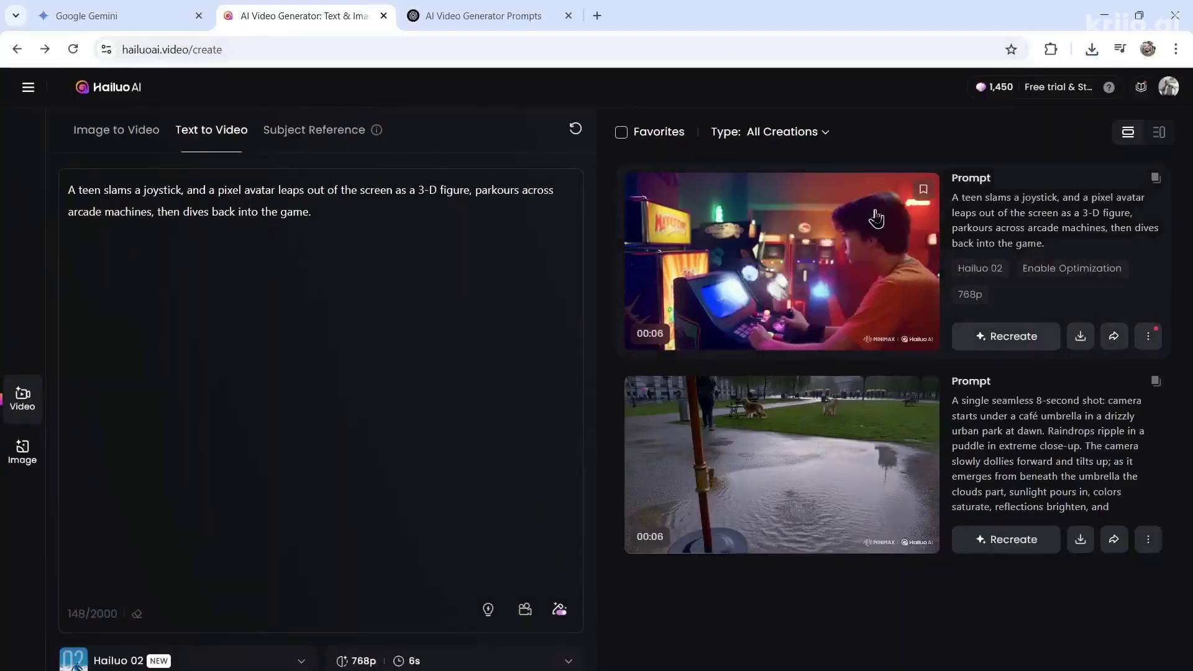
Step: Play Hailuo's arcade avatar video, then go back to Gemini's arcade clip
left_click(876, 219)
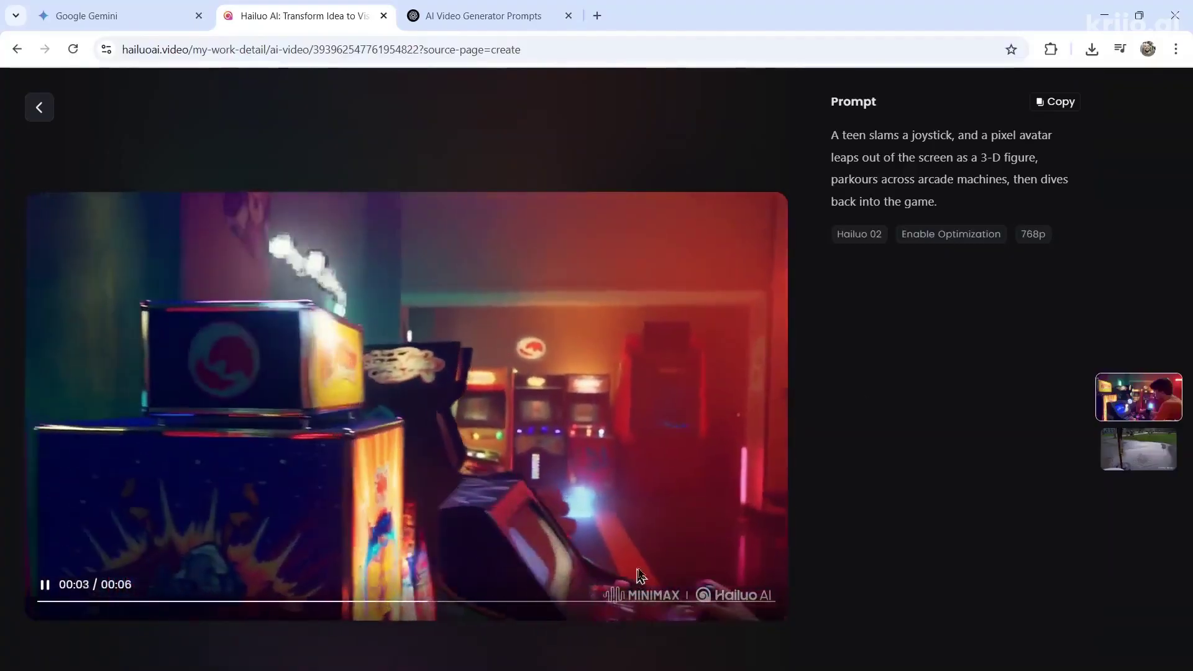
left_click(124, 16)
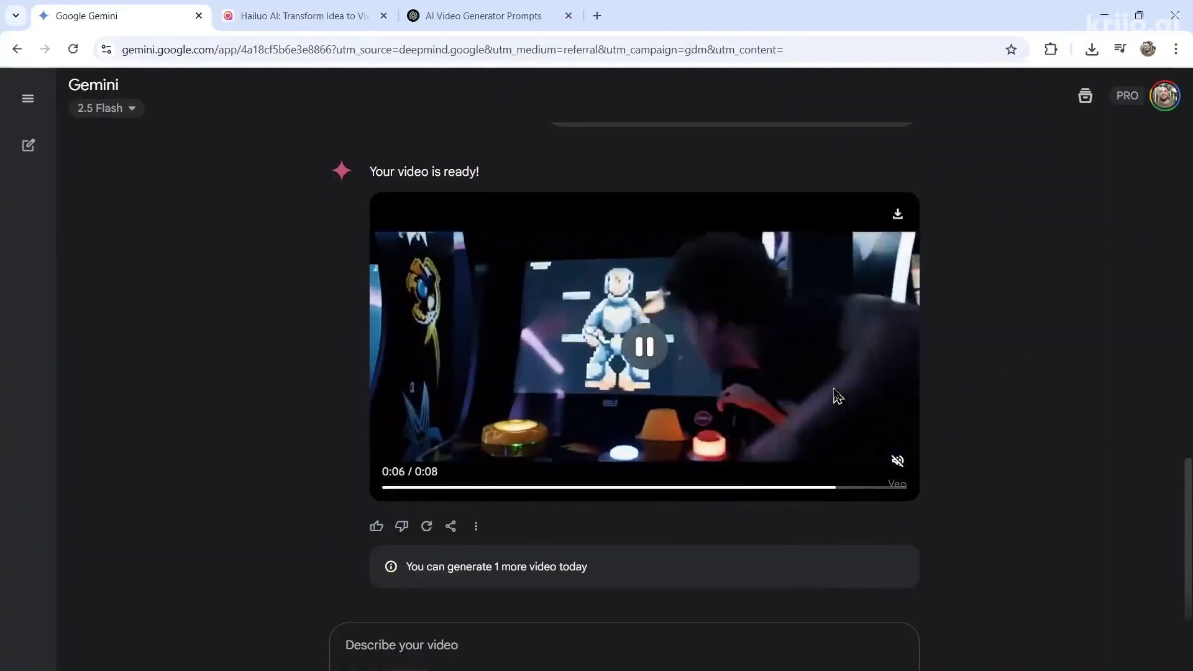
Step: Copy ChatGPT's third prompt, the Jungle Zoom-Out
key("ctrl+3")
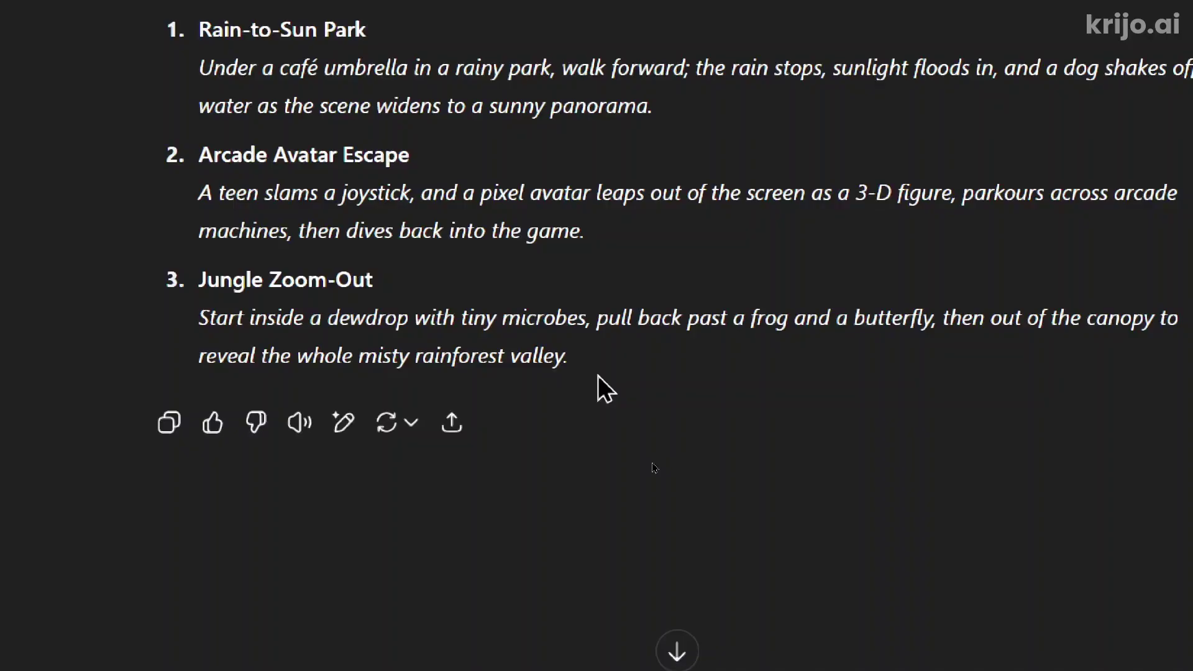
left_click_drag(568, 355, 250, 356)
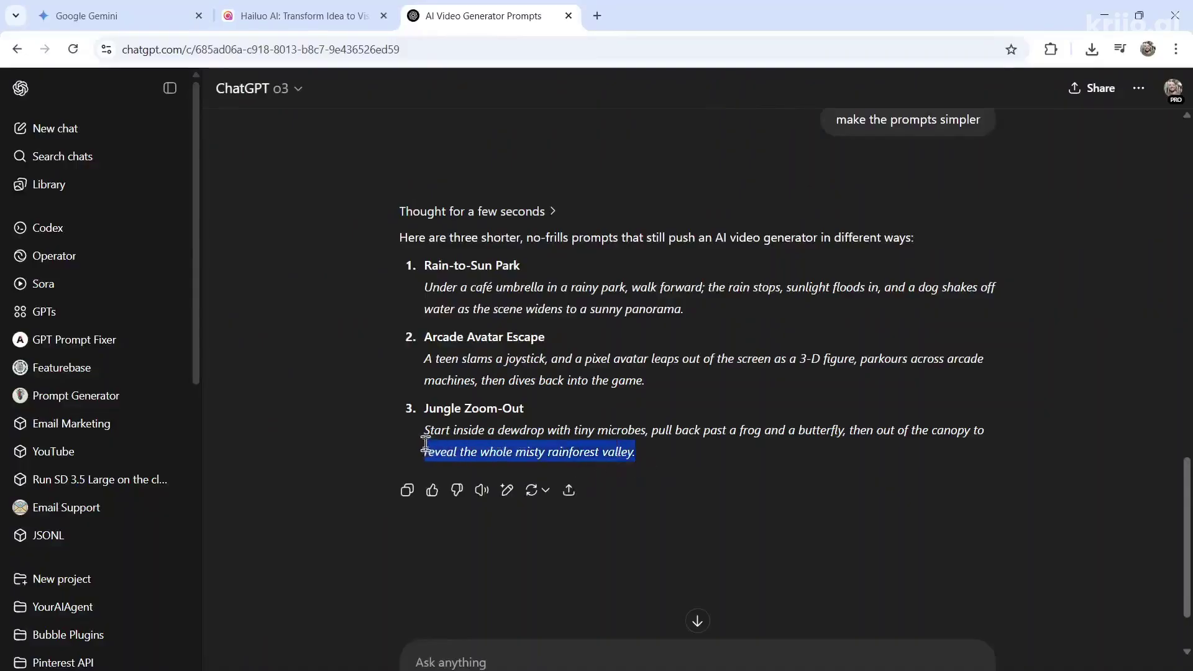
left_click_drag(425, 444, 423, 430)
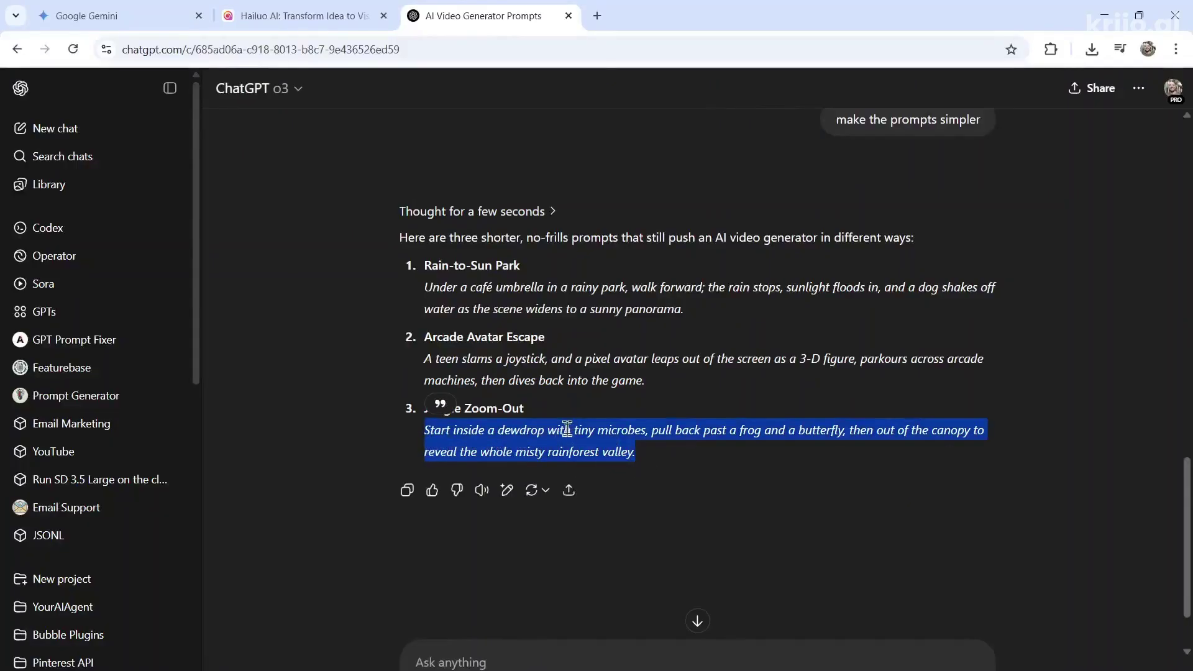
key("ctrl+c")
Step: Submit the Jungle Zoom-Out prompt in Gemini and paste it over Hailuo's old prompt
key("ctrl+1")
key("ctrl+v")
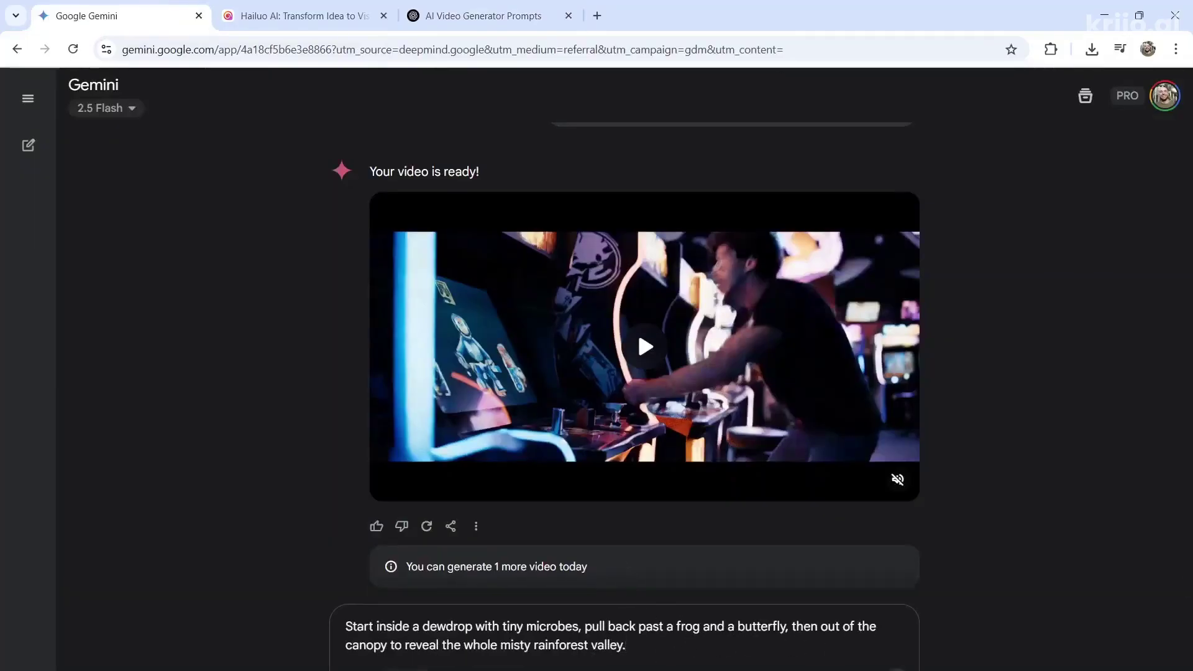
key("Return")
key("ctrl+2")
key("ctrl+v")
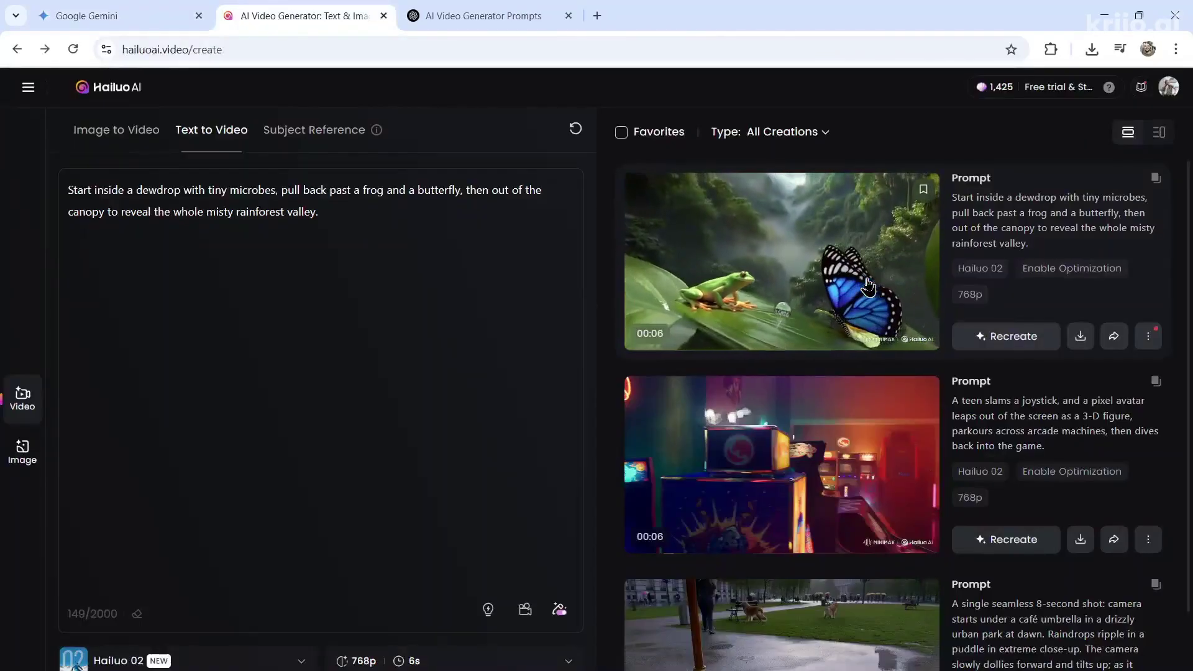
Step: Open the frog-and-butterfly rainforest video's detail page to play the clip
left_click(808, 267)
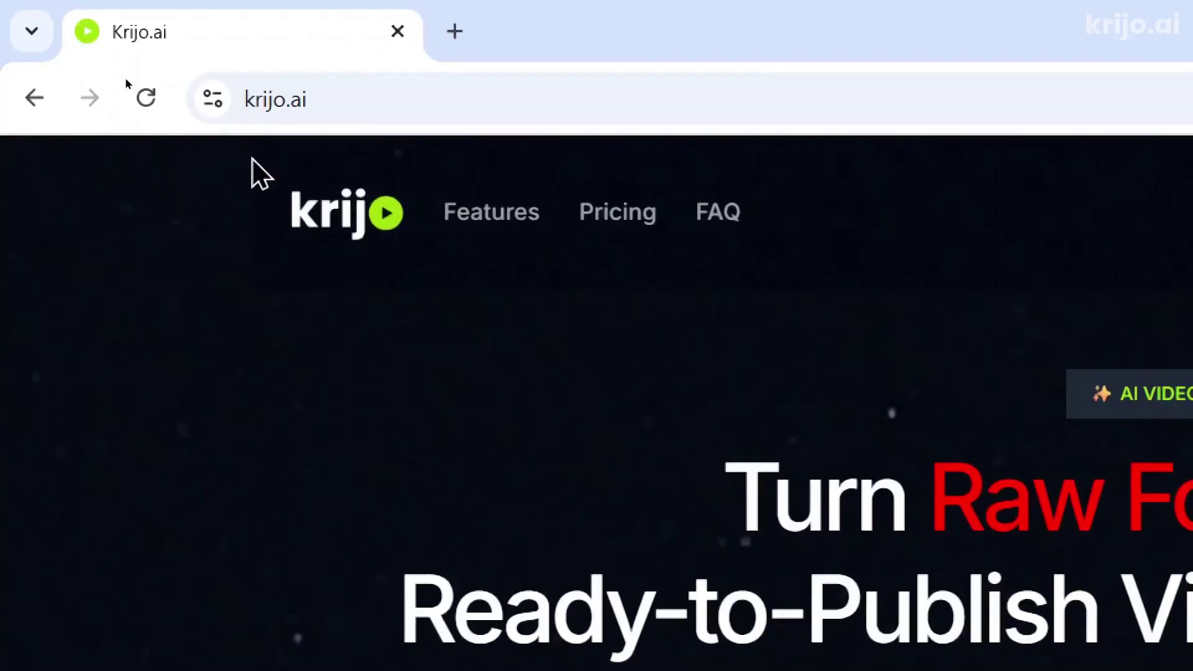
Step: Scroll to Krijo.ai's Feature Highlights and briefly highlight the Smart Silence Trimming title
scroll(582, 629, "down", 10)
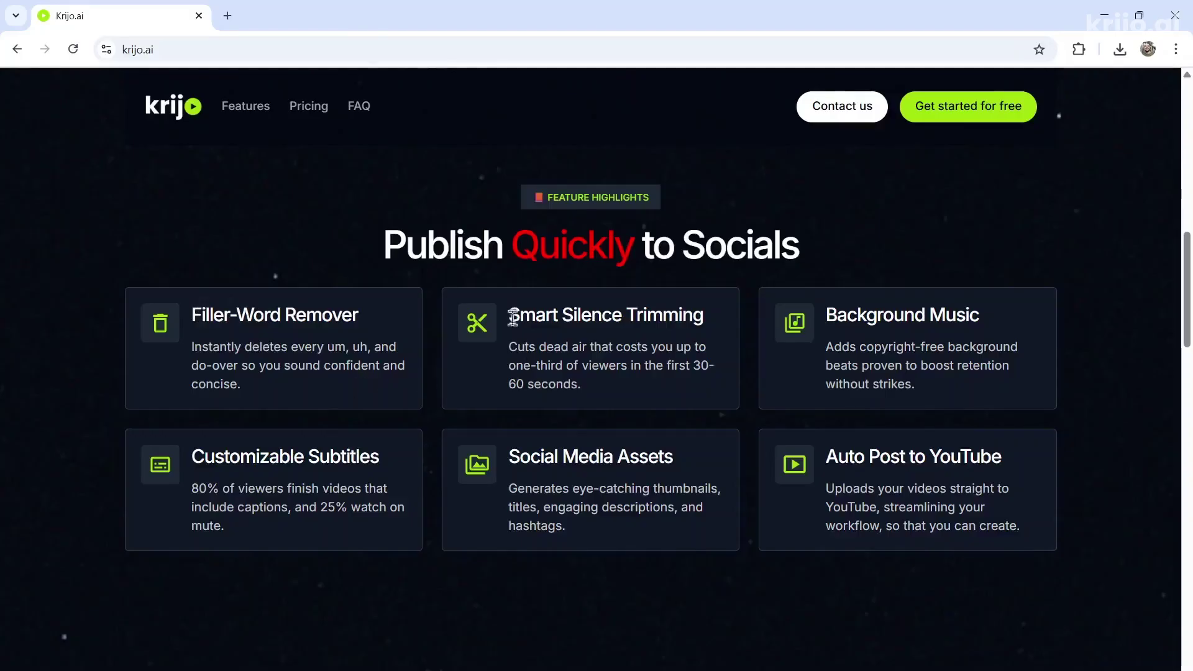
left_click_drag(508, 316, 712, 331)
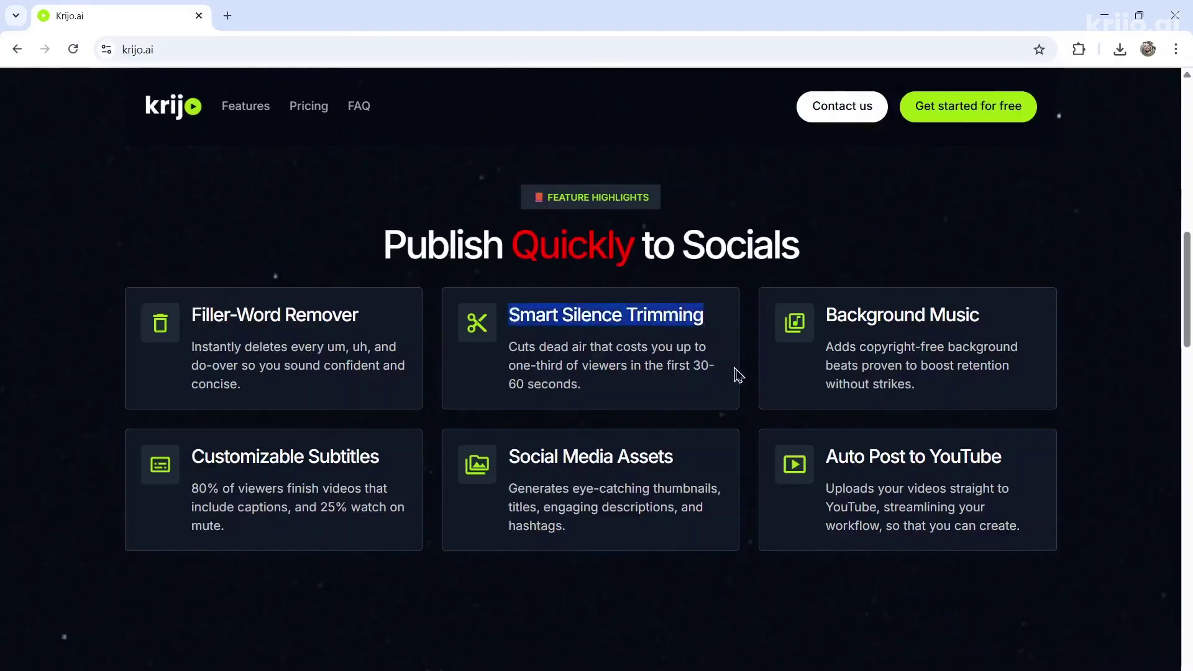
left_click(744, 385)
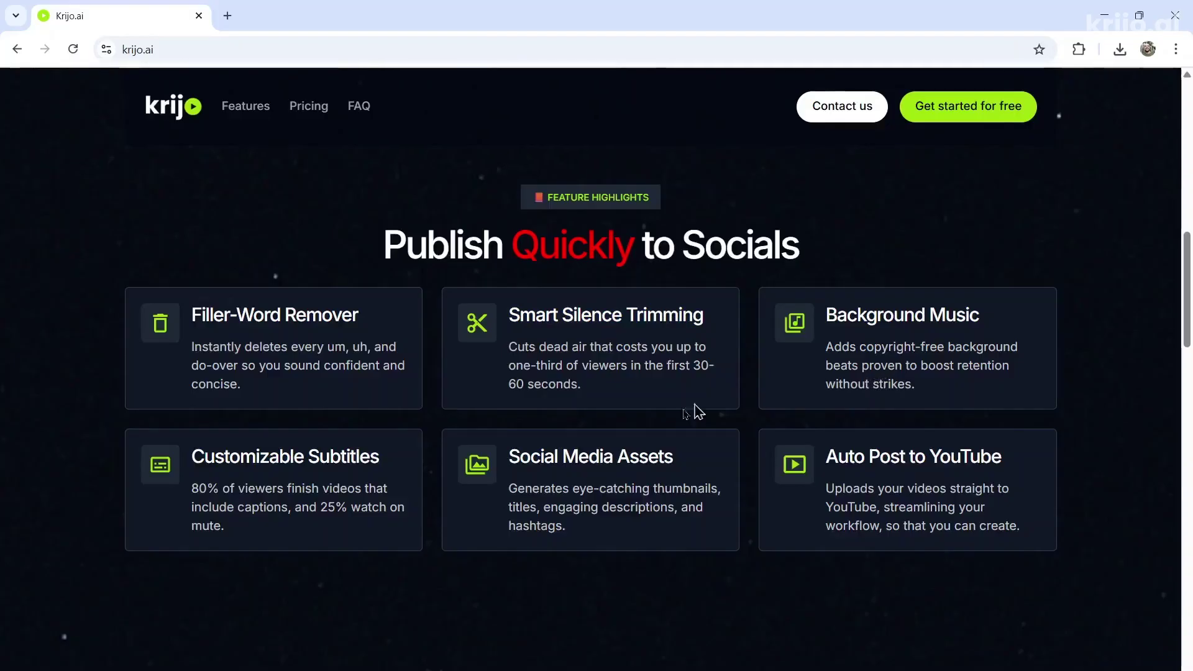